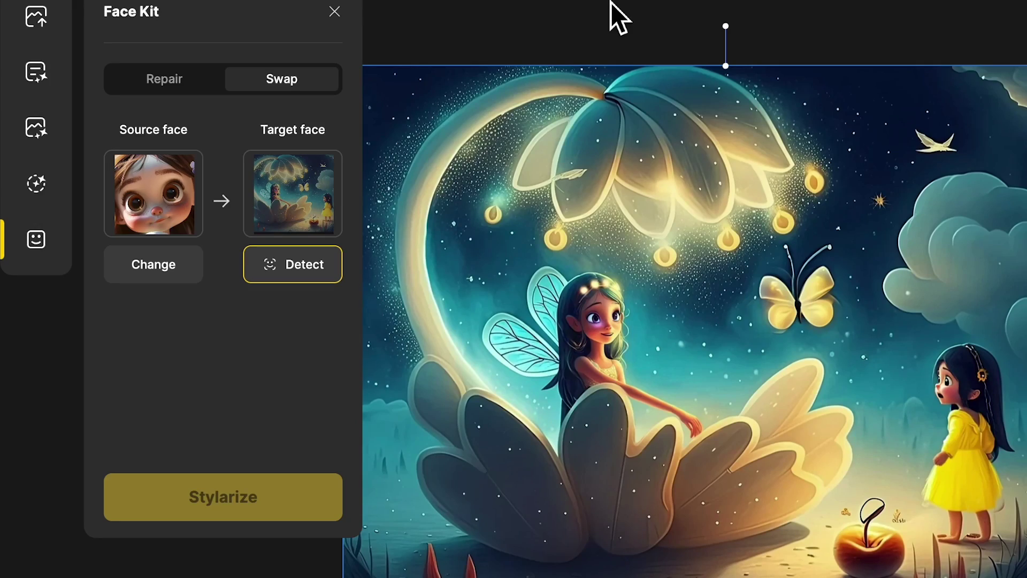
Detect faces in the fairy scene and choose the second detected face as the target
{"action": "left_click", "coordinate": [295, 258]}
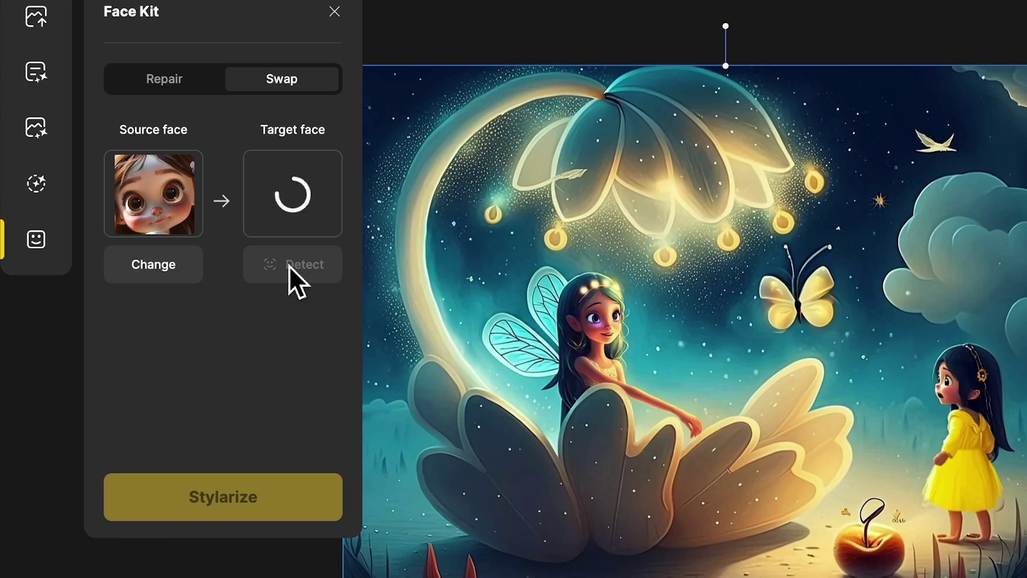
{"action": "left_click", "coordinate": [231, 389]}
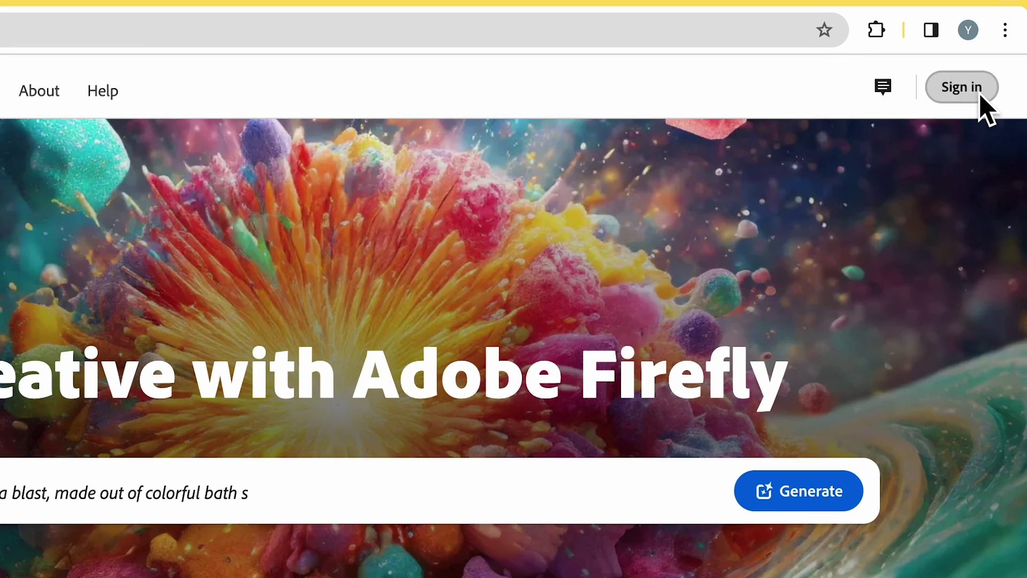
Generate the supernova prompt after signing in and accepting terms, using Landscape (4:3) aspect ratio
{"action": "left_click", "coordinate": [995, 91]}
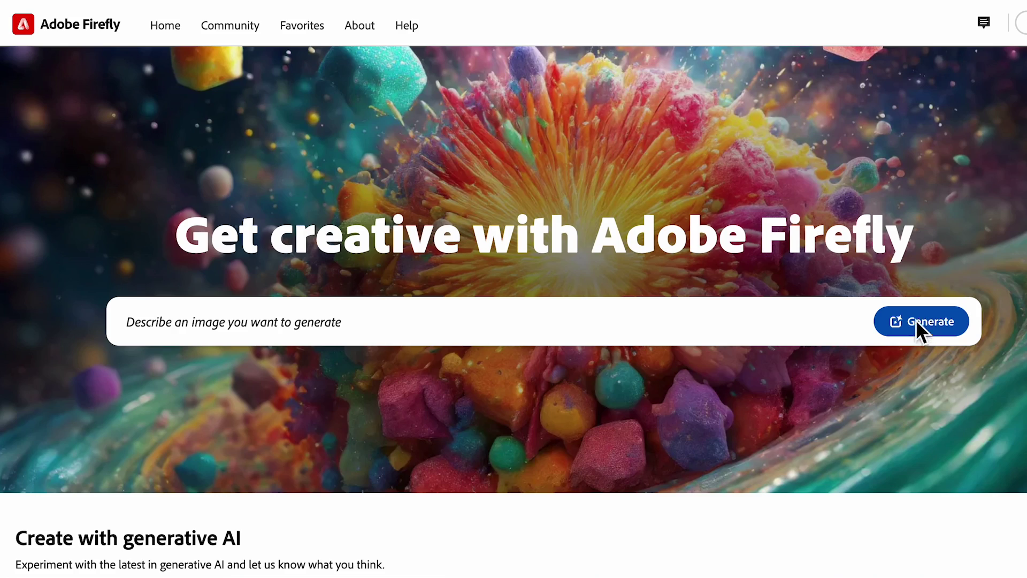
{"action": "left_click", "coordinate": [917, 321]}
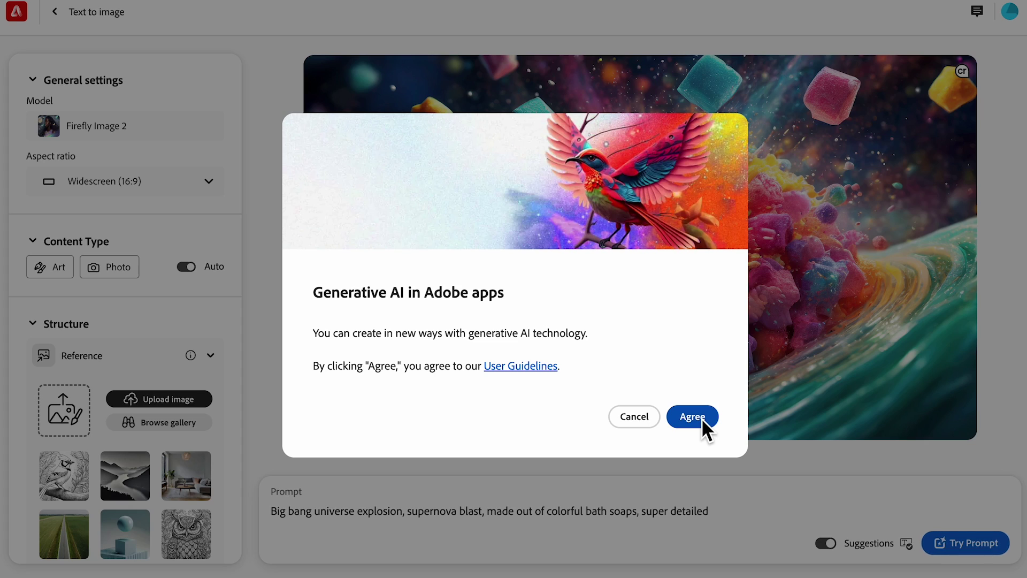
{"action": "left_click", "coordinate": [702, 419]}
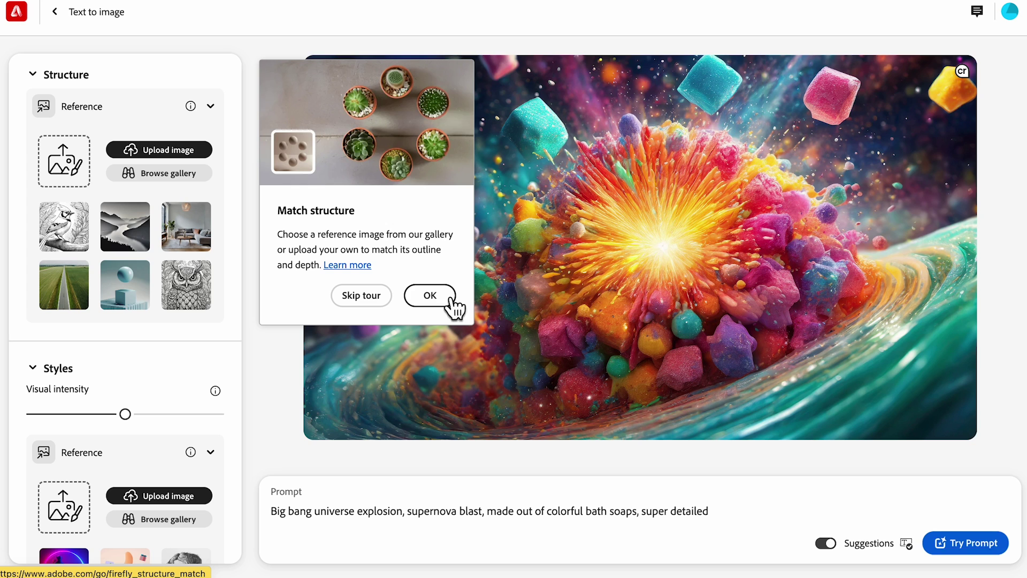
{"action": "left_click", "coordinate": [452, 301]}
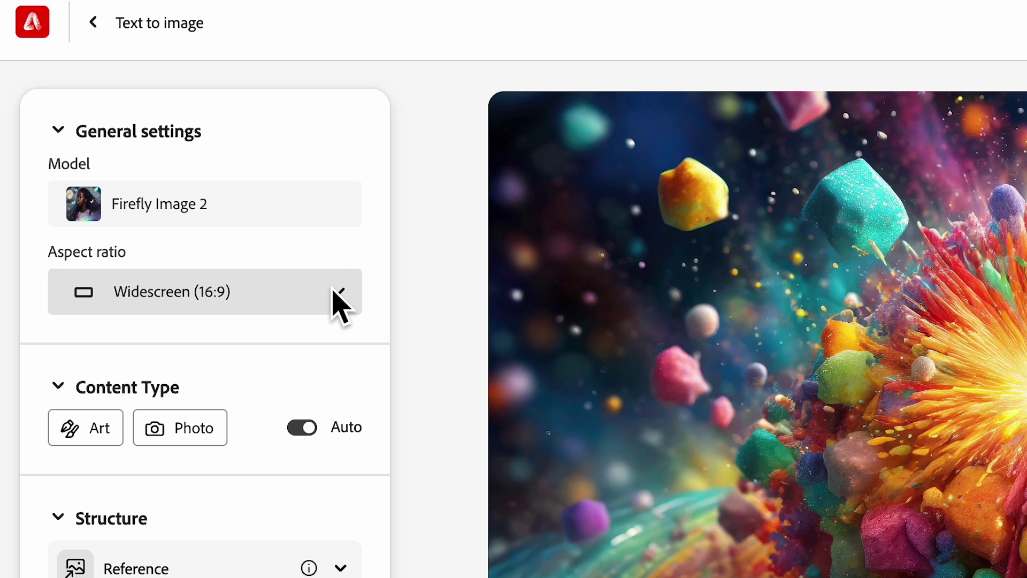
{"action": "left_click", "coordinate": [332, 291]}
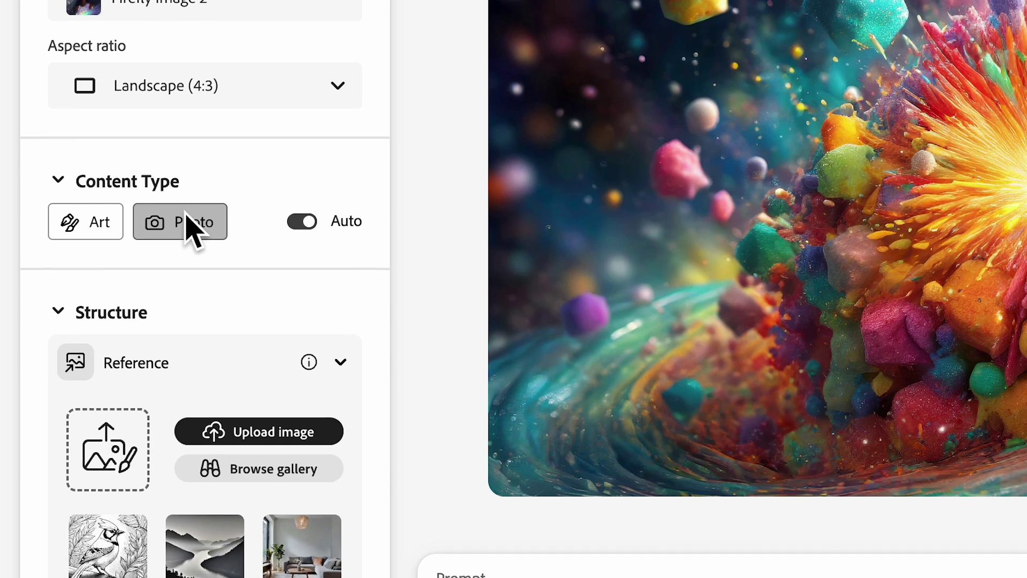
Review Photo settings (aperture, shutter speed, field of view), then settle on Art content type
{"action": "left_click", "coordinate": [187, 220]}
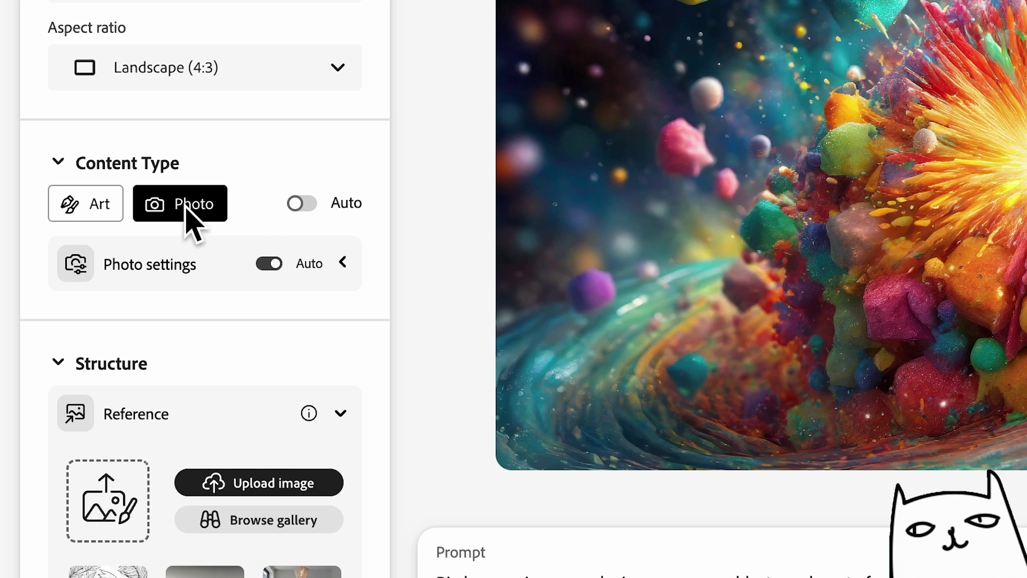
{"action": "left_click", "coordinate": [108, 198]}
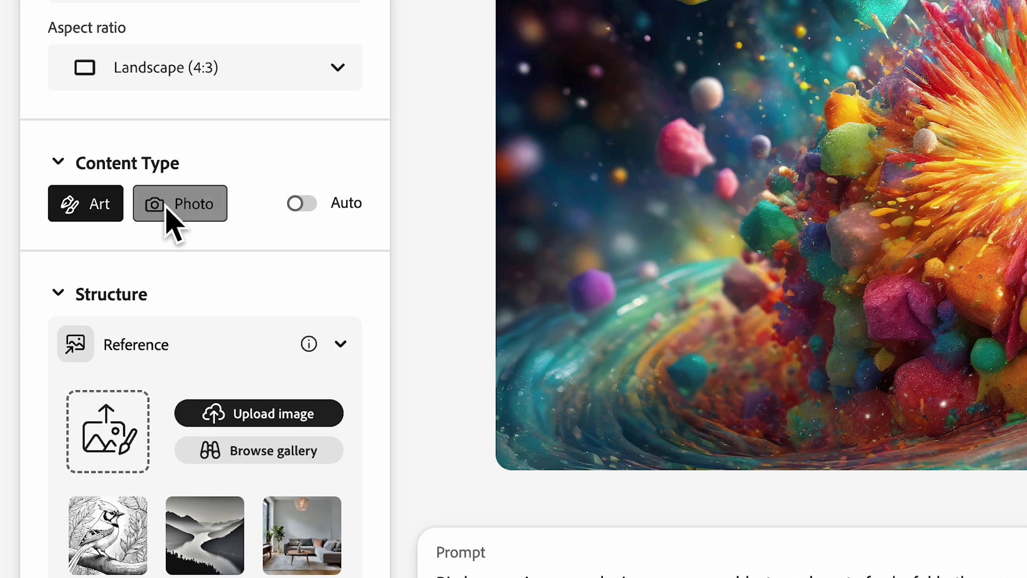
{"action": "left_click", "coordinate": [165, 212]}
{"action": "left_click", "coordinate": [343, 262]}
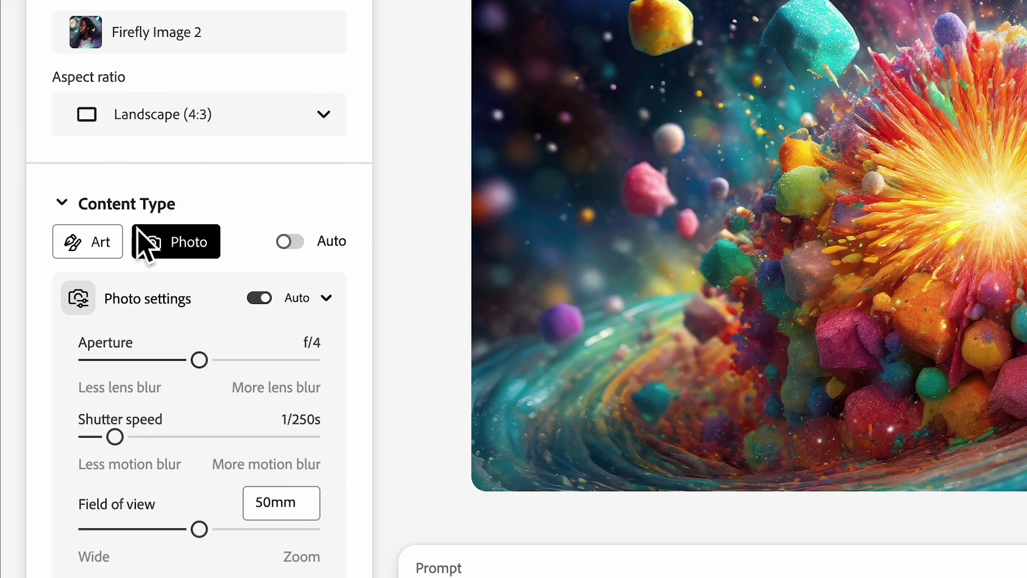
{"action": "left_click", "coordinate": [99, 255]}
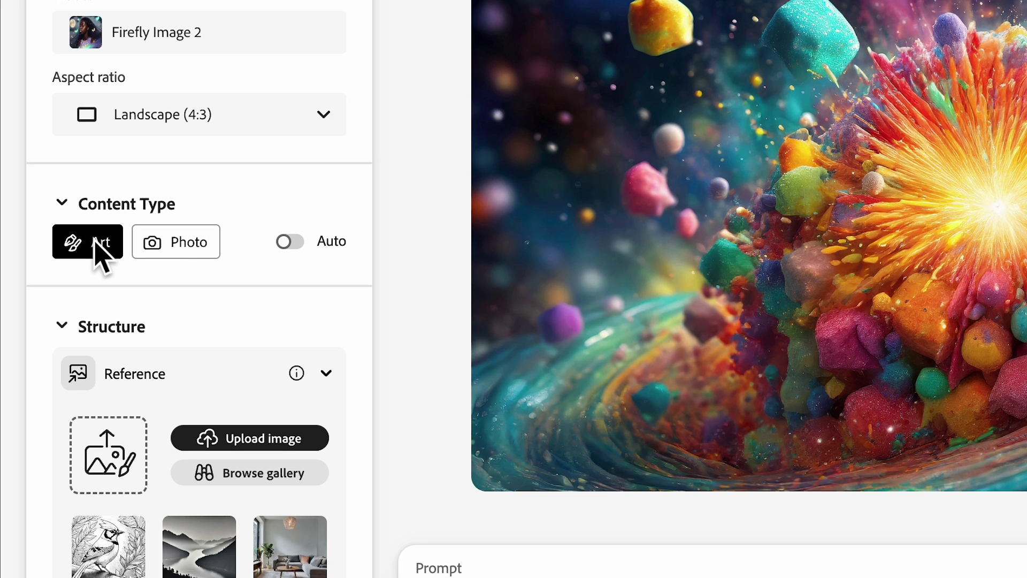
{"action": "scroll", "coordinate": [99, 255], "scroll_direction": "down", "scroll_amount": 3}
Use the gallery bird sketch as the structure reference
{"action": "scroll", "coordinate": [96, 252], "scroll_direction": "down", "scroll_amount": 1}
{"action": "scroll", "coordinate": [96, 251], "scroll_direction": "down", "scroll_amount": 1}
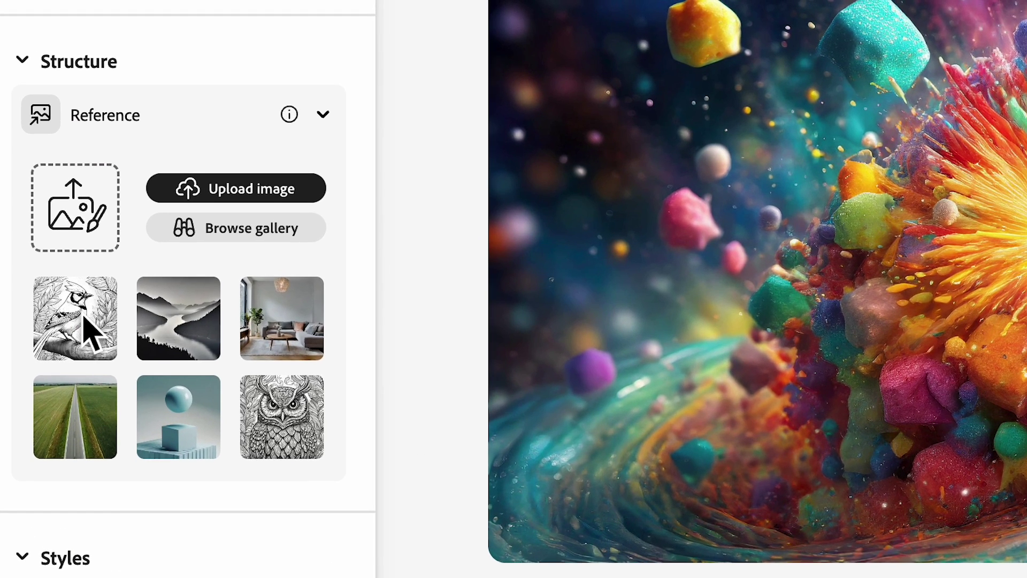
{"action": "left_click", "coordinate": [112, 287]}
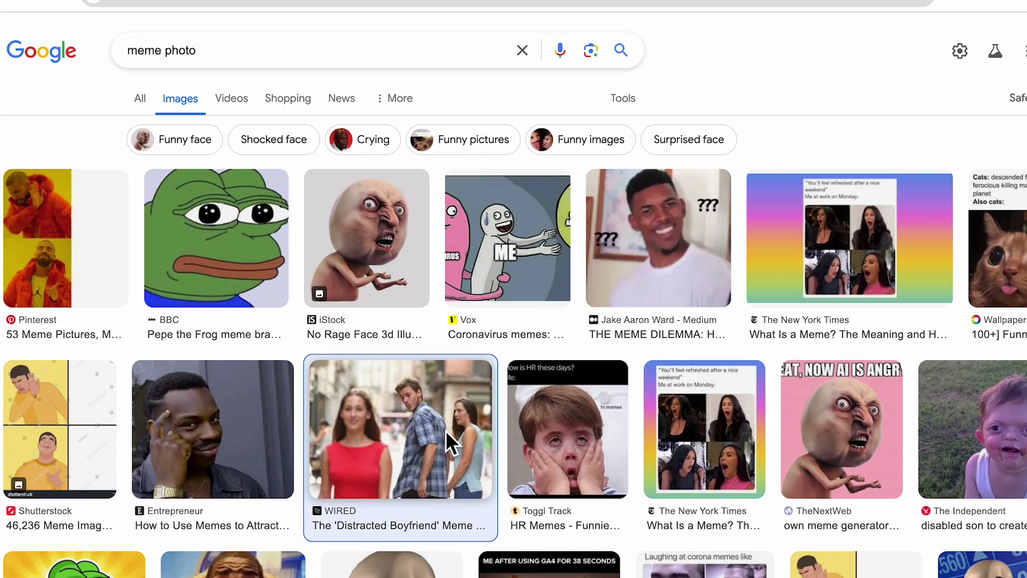
Copy a three-person meme photo as structure reference and browse the generated variants
{"action": "left_click", "coordinate": [445, 430]}
{"action": "right_click", "coordinate": [766, 256]}
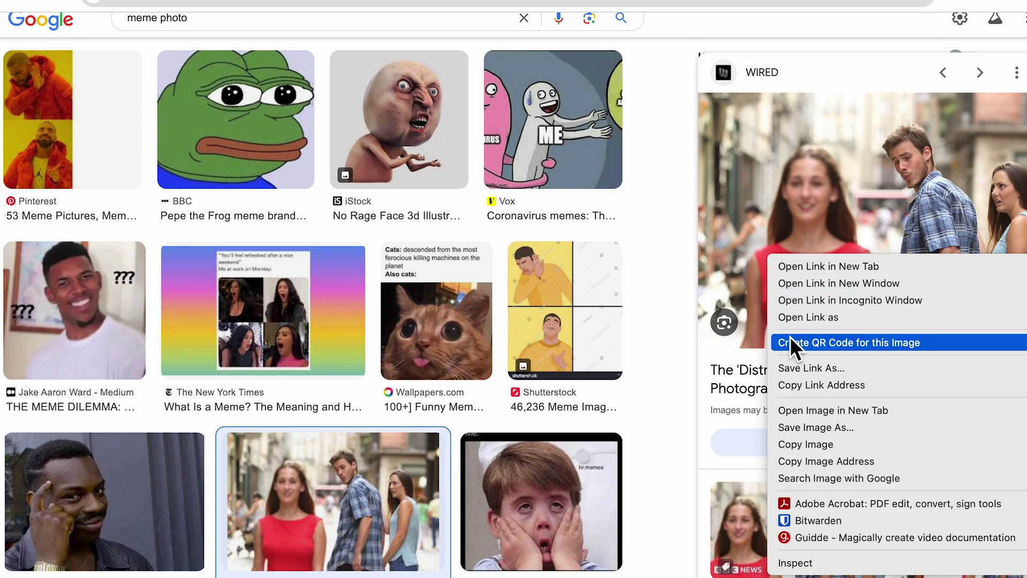
{"action": "left_click", "coordinate": [792, 437]}
{"action": "key", "text": "Right"}
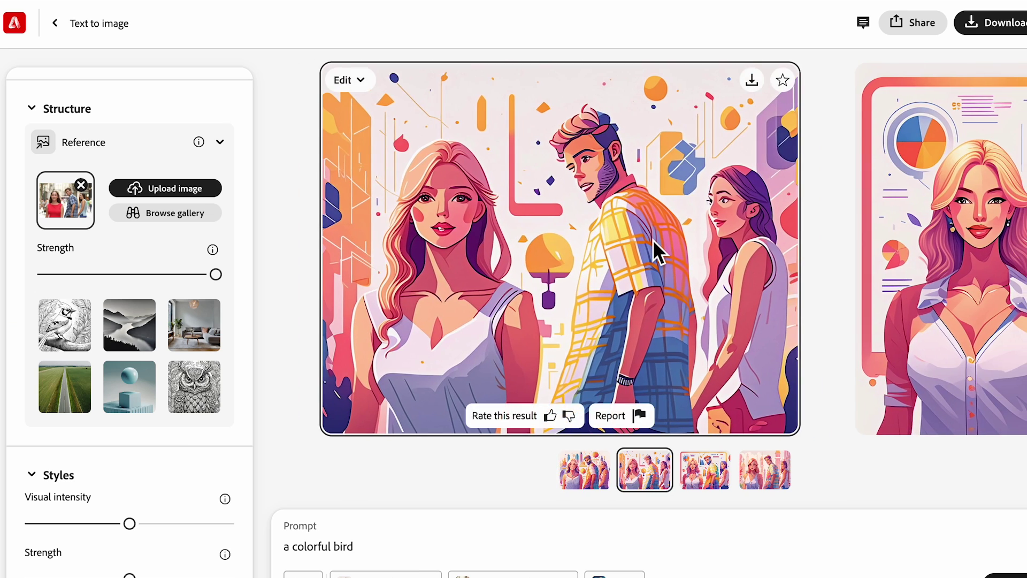
Upload a line-drawing sketch as the structure reference image
{"action": "key", "text": "Right"}
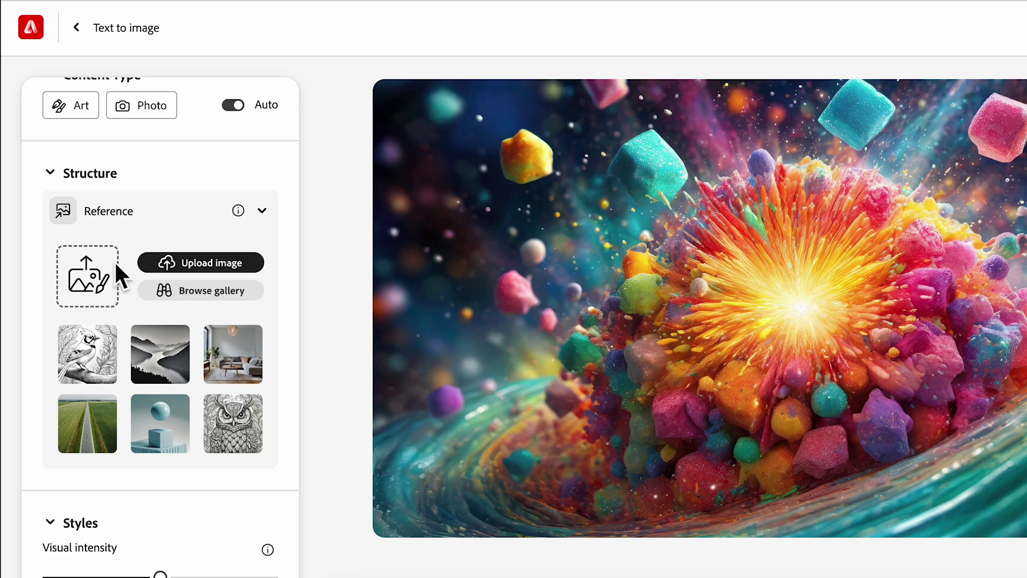
{"action": "left_click", "coordinate": [184, 260]}
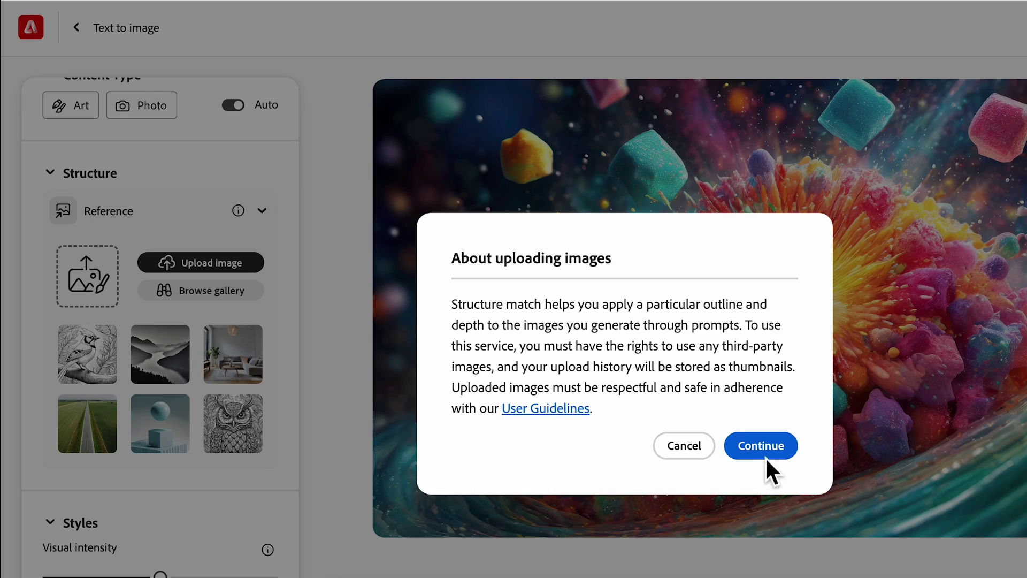
{"action": "left_click", "coordinate": [765, 455]}
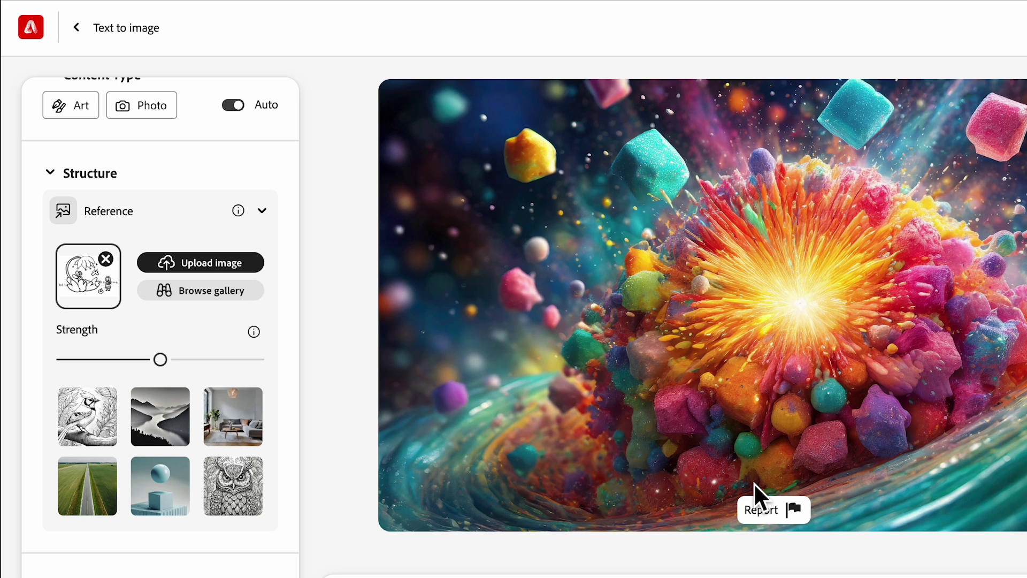
Set the structure reference strength to maximum
{"action": "left_click", "coordinate": [66, 358]}
{"action": "left_click", "coordinate": [161, 359]}
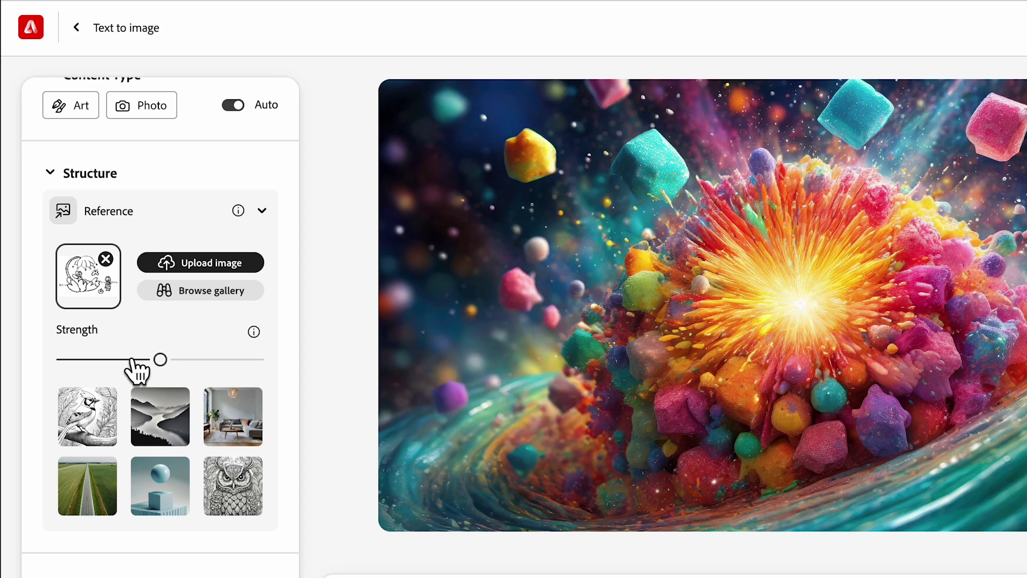
{"action": "left_click", "coordinate": [258, 360]}
Upload the girl-reading-on-a-crescent-moon illustration as the Styles reference image
{"action": "mouse_move", "coordinate": [238, 358]}
{"action": "left_mouse_down"}
{"action": "mouse_move", "coordinate": [181, 358]}
{"action": "mouse_move", "coordinate": [256, 359]}
{"action": "left_mouse_up"}
{"action": "scroll", "coordinate": [257, 369], "scroll_direction": "down", "scroll_amount": 1}
{"action": "scroll", "coordinate": [255, 372], "scroll_direction": "down", "scroll_amount": 2}
{"action": "scroll", "coordinate": [255, 372], "scroll_direction": "down", "scroll_amount": 2}
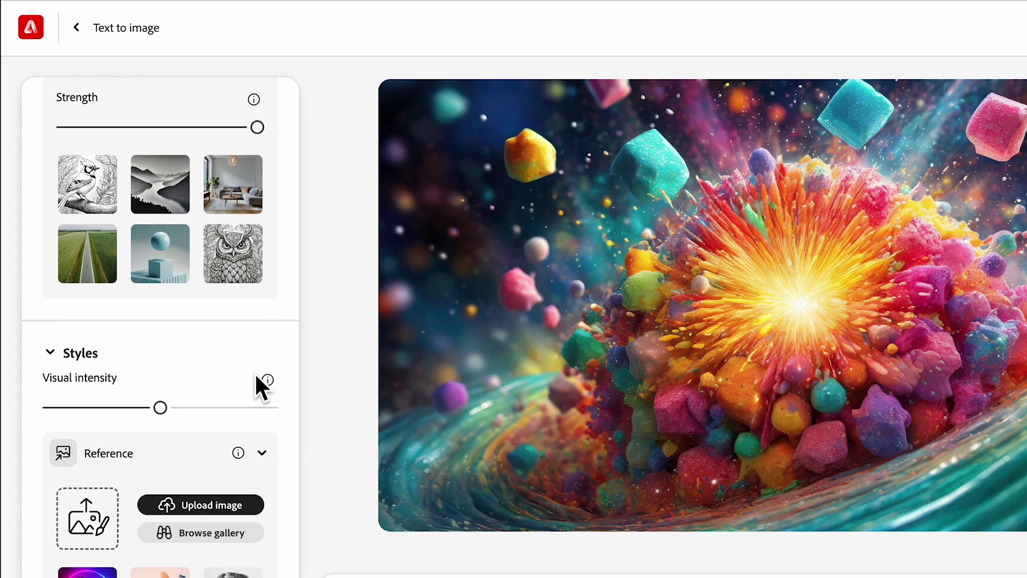
{"action": "scroll", "coordinate": [255, 374], "scroll_direction": "down", "scroll_amount": 3}
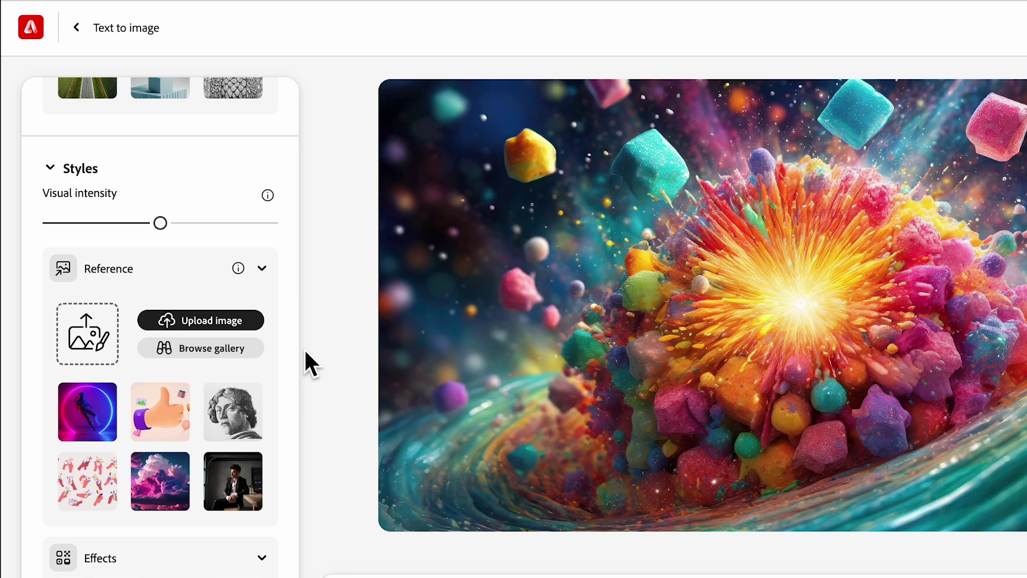
{"action": "left_click", "coordinate": [160, 480]}
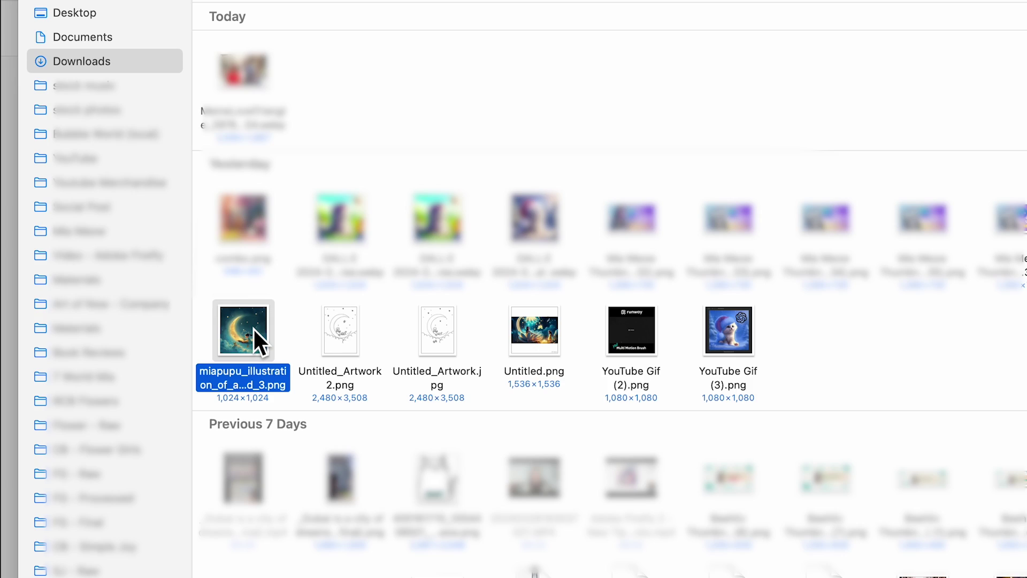
{"action": "double_click", "coordinate": [253, 327]}
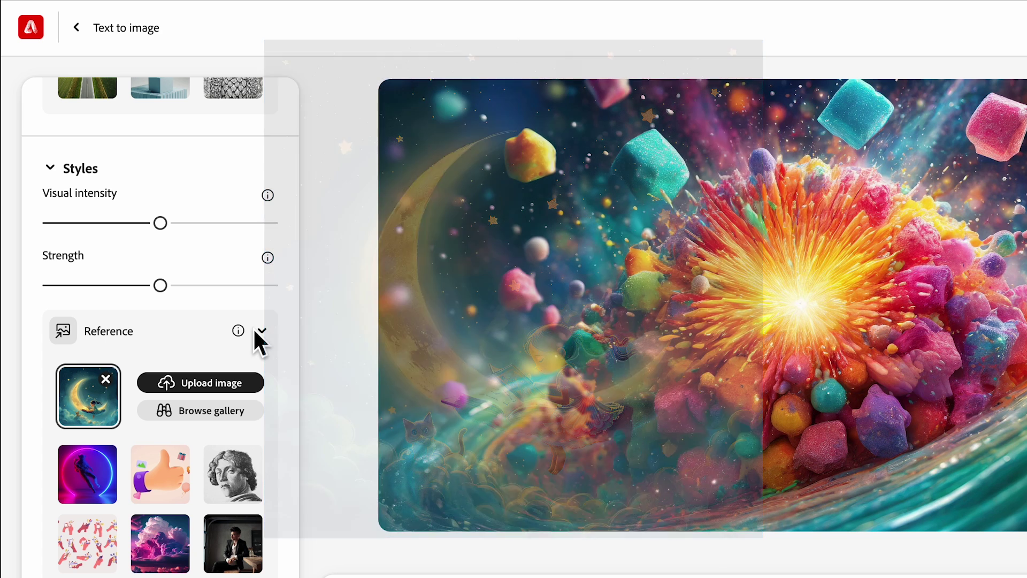
Max out the Styles visual intensity slider and the style strength slider
{"action": "mouse_move", "coordinate": [160, 222]}
{"action": "left_mouse_down"}
{"action": "mouse_move", "coordinate": [49, 221]}
{"action": "mouse_move", "coordinate": [213, 221]}
{"action": "left_mouse_up"}
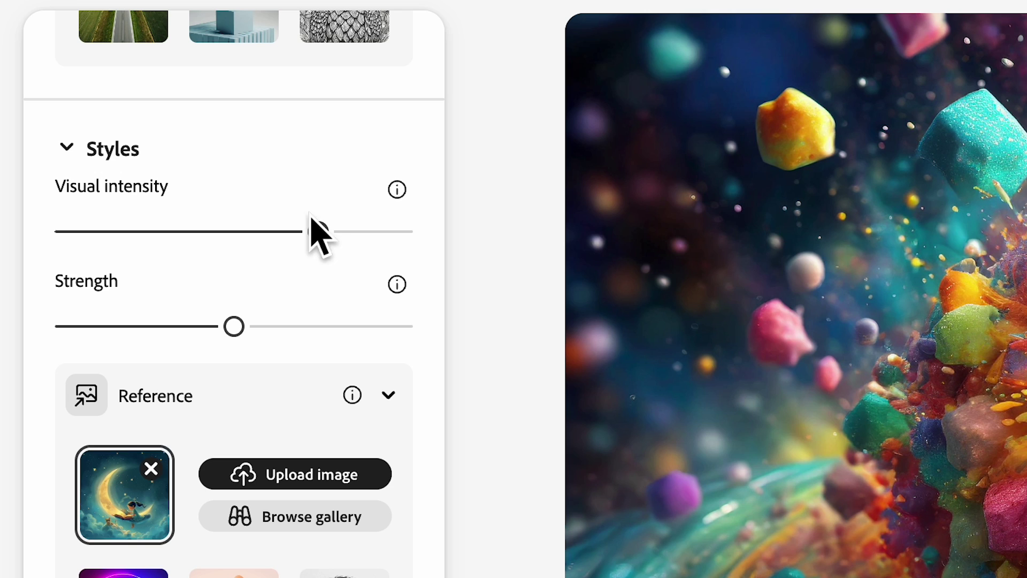
{"action": "mouse_move", "coordinate": [267, 195]}
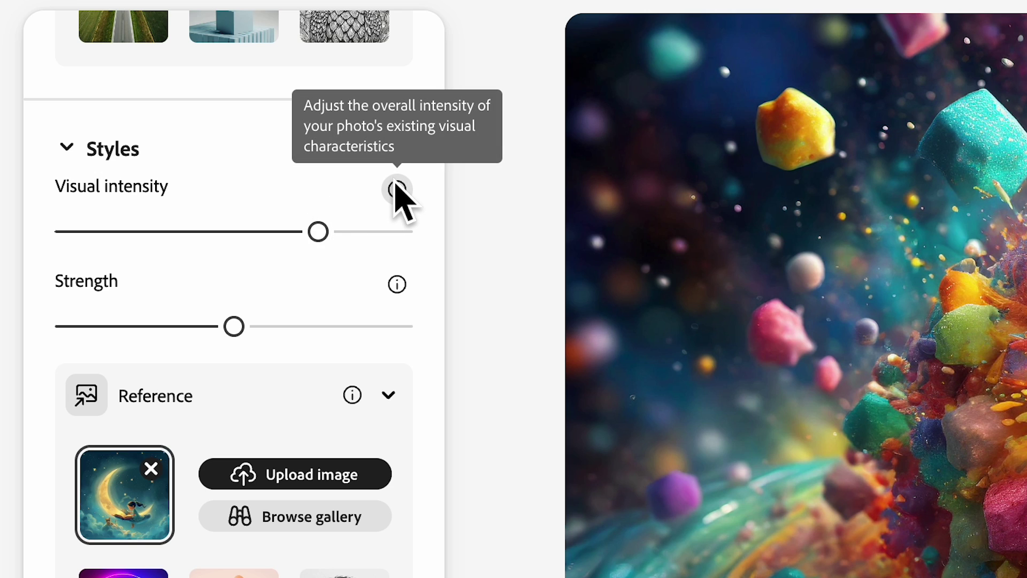
{"action": "left_click", "coordinate": [360, 231]}
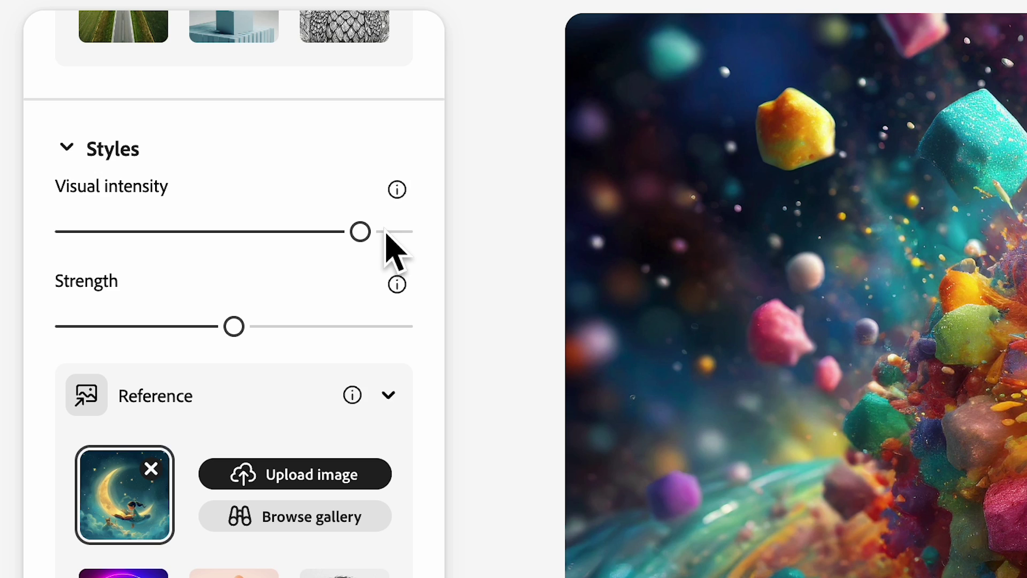
{"action": "left_click_drag", "start_coordinate": [387, 235], "coordinate": [409, 232]}
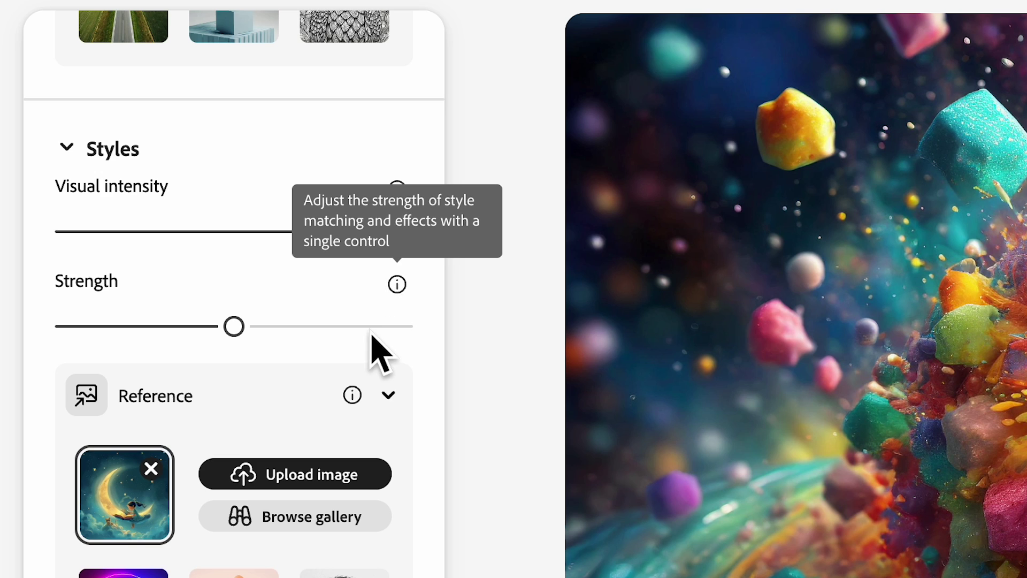
{"action": "left_click", "coordinate": [389, 336]}
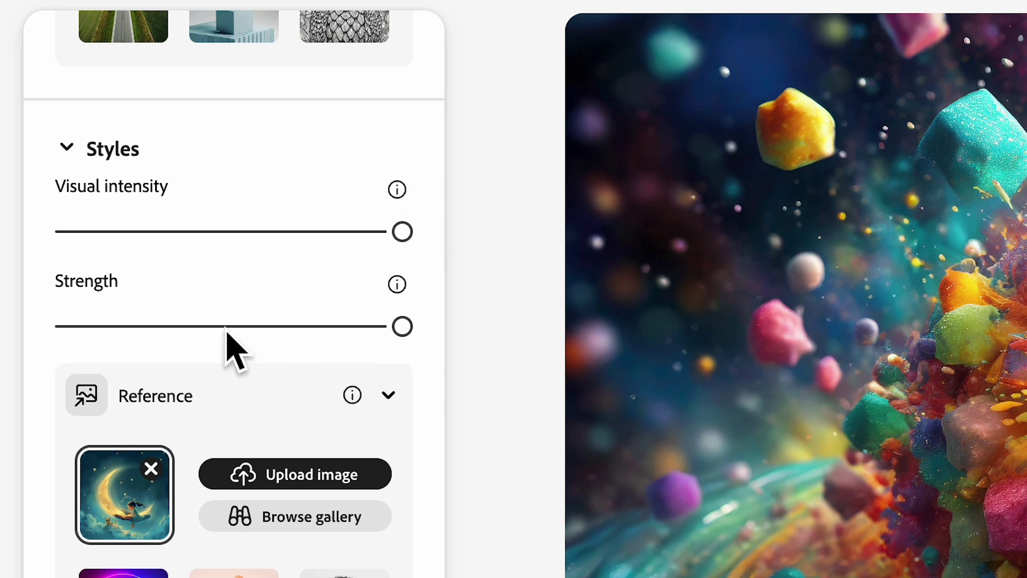
{"action": "scroll", "coordinate": [217, 156], "scroll_direction": "down", "scroll_amount": 2}
{"action": "scroll", "coordinate": [217, 156], "scroll_direction": "down", "scroll_amount": 2}
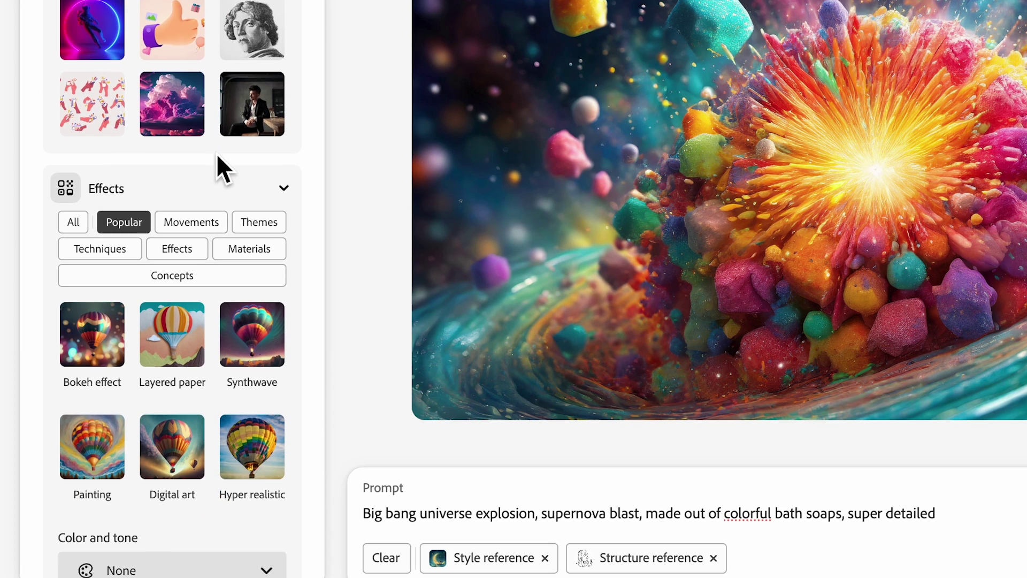
{"action": "scroll", "coordinate": [217, 156], "scroll_direction": "down", "scroll_amount": 2}
{"action": "scroll", "coordinate": [217, 155], "scroll_direction": "down", "scroll_amount": 1}
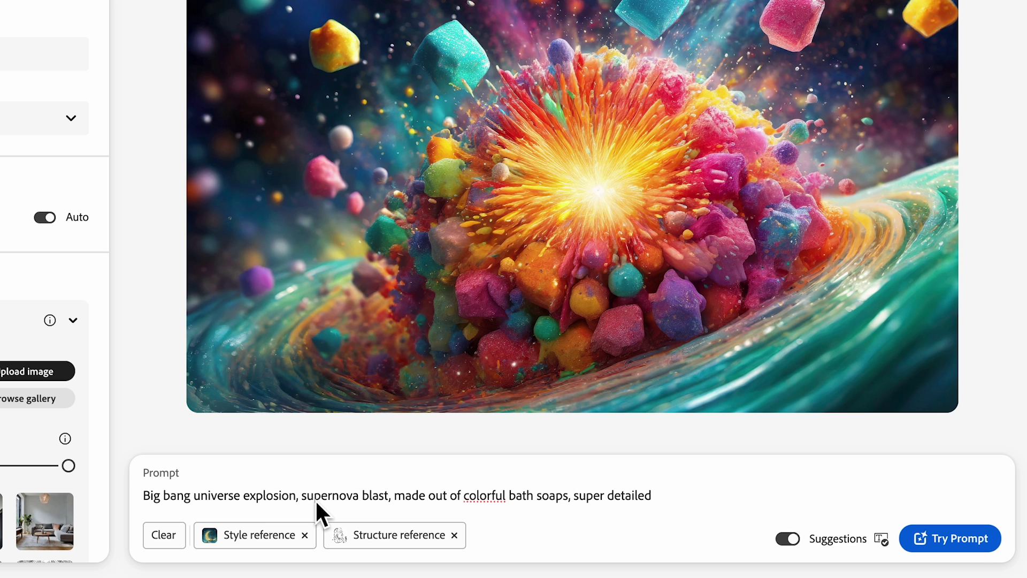
Replace the prompt with a fairy in a flower, butterfly, apple, and a girl standing in awe
{"action": "triple_click", "coordinate": [315, 499]}
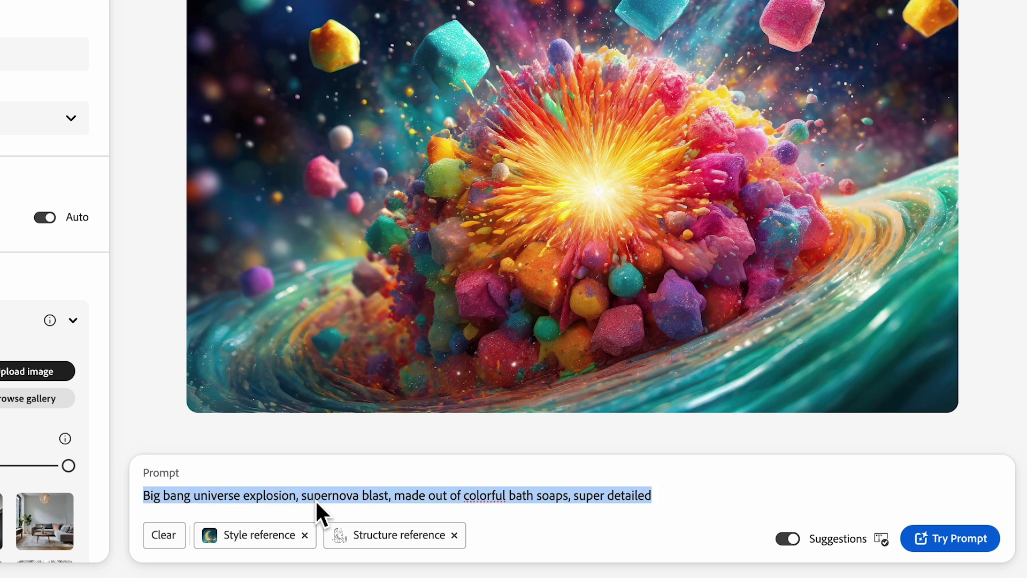
{"action": "key", "text": "BackSpace"}
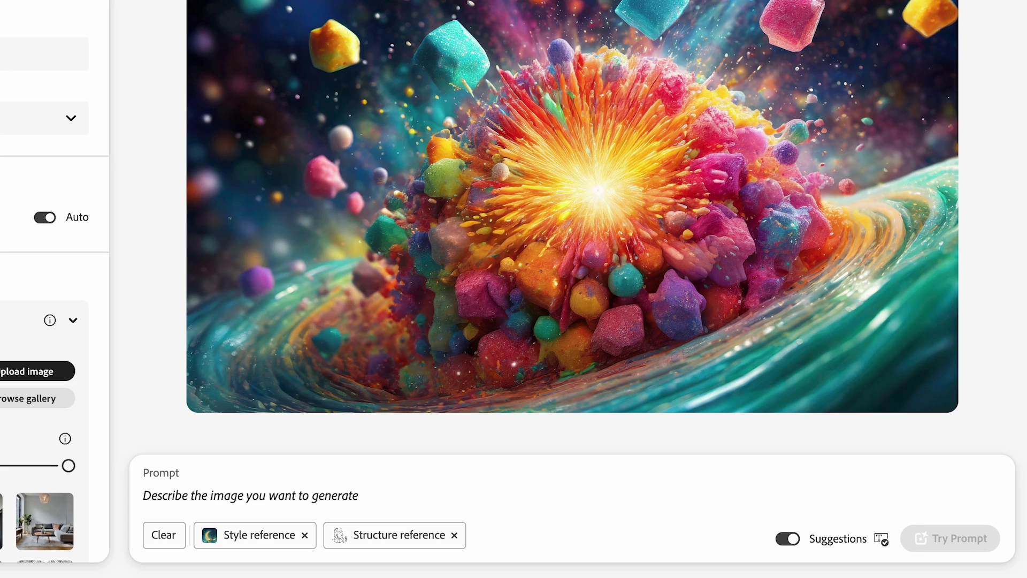
{"action": "type", "text": "a fair"}
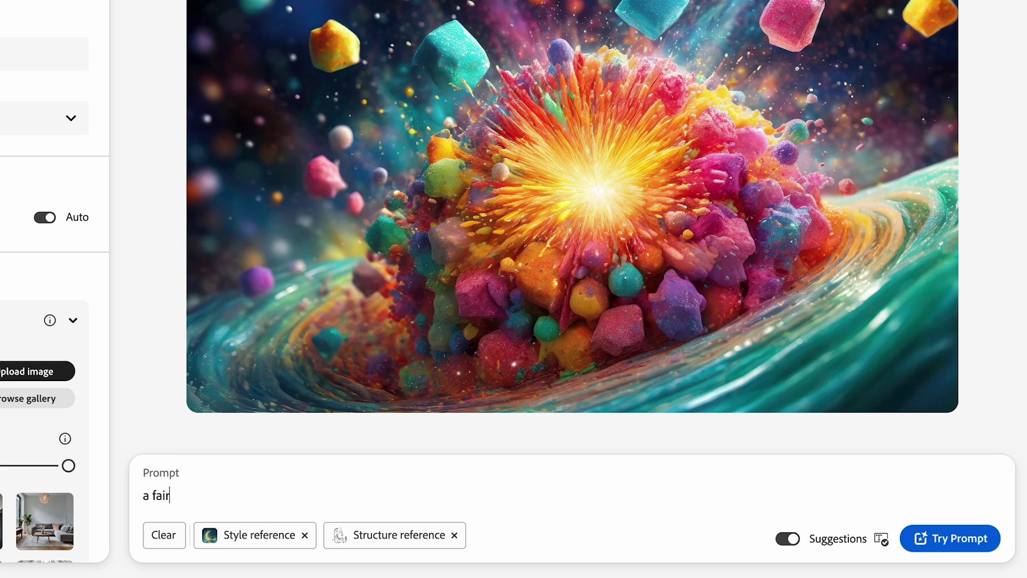
{"action": "type", "text": "y sitting in a flower with a flower canopy,"}
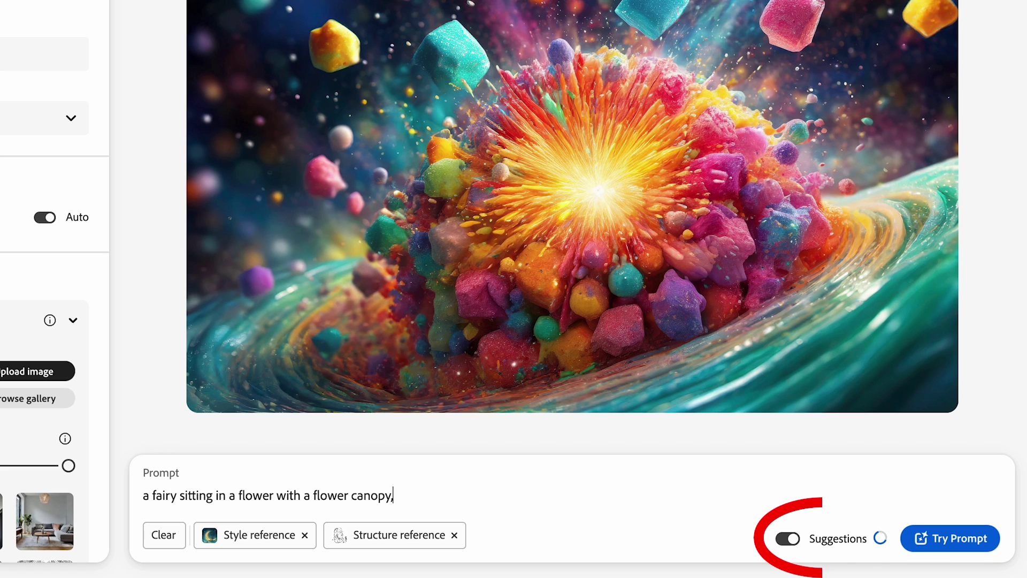
{"action": "type", "text": " a butte"}
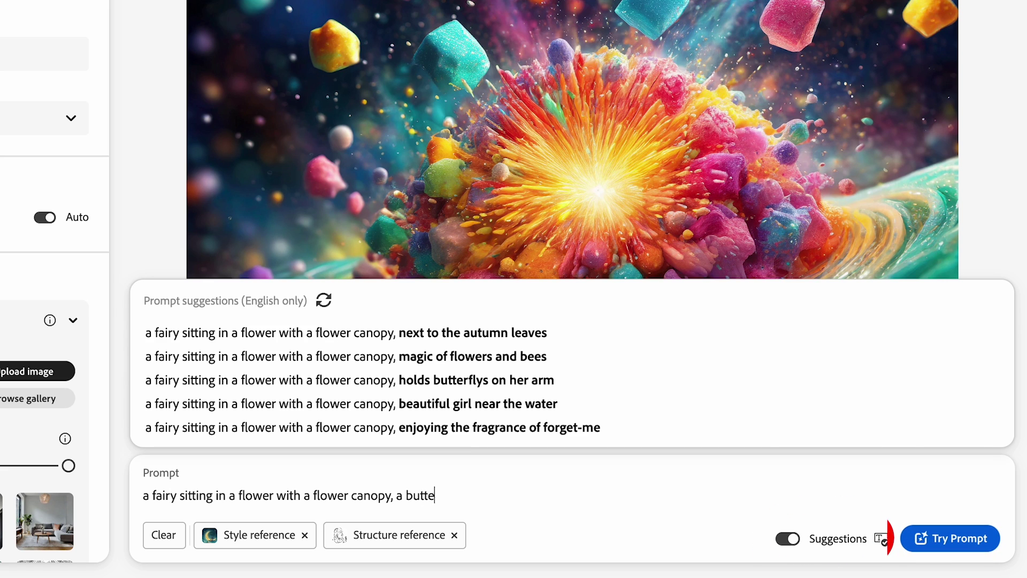
{"action": "type", "text": "rfly in the cen"}
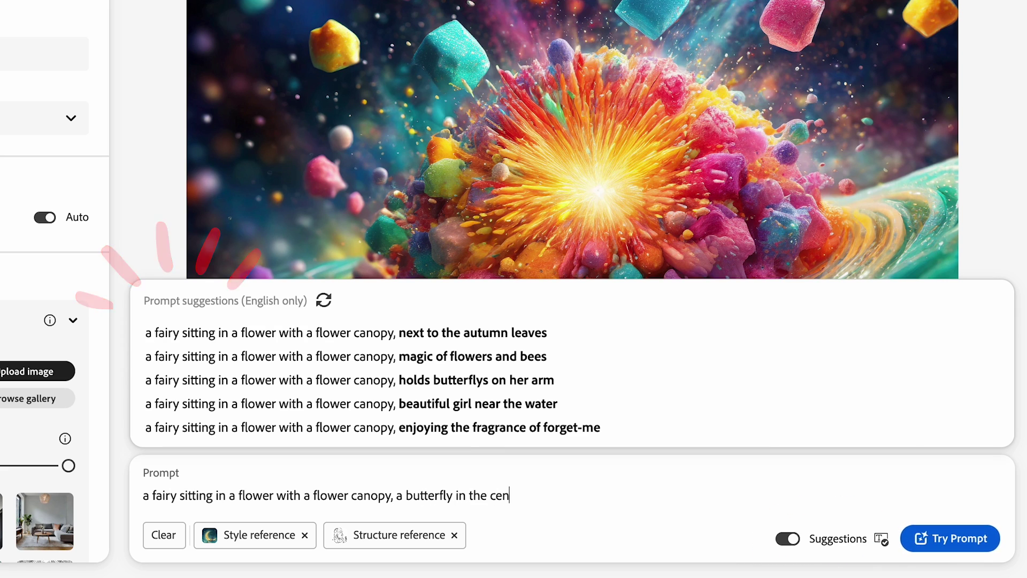
{"action": "type", "text": "ter, "}
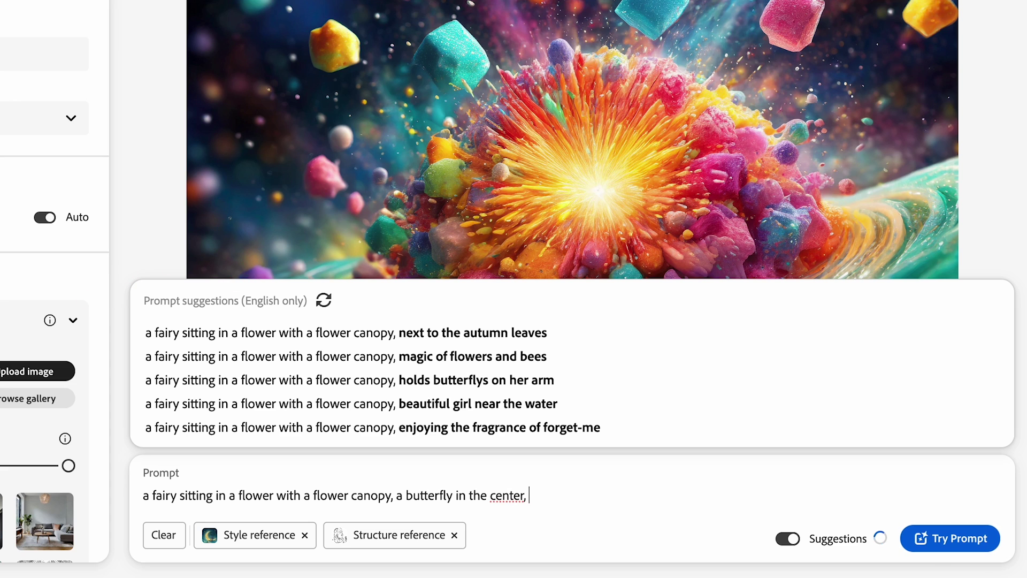
{"action": "type", "text": "an apple"}
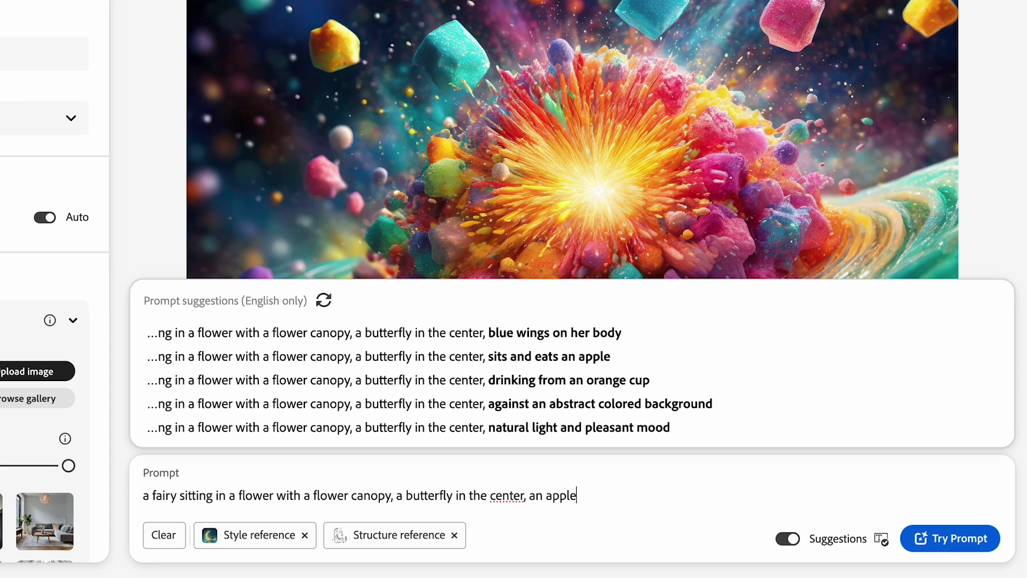
{"action": "type", "text": " a"}
{"action": "key", "text": "BackSpace"}
{"action": "type", "text": "on the"}
{"action": "type", "text": " ground"}
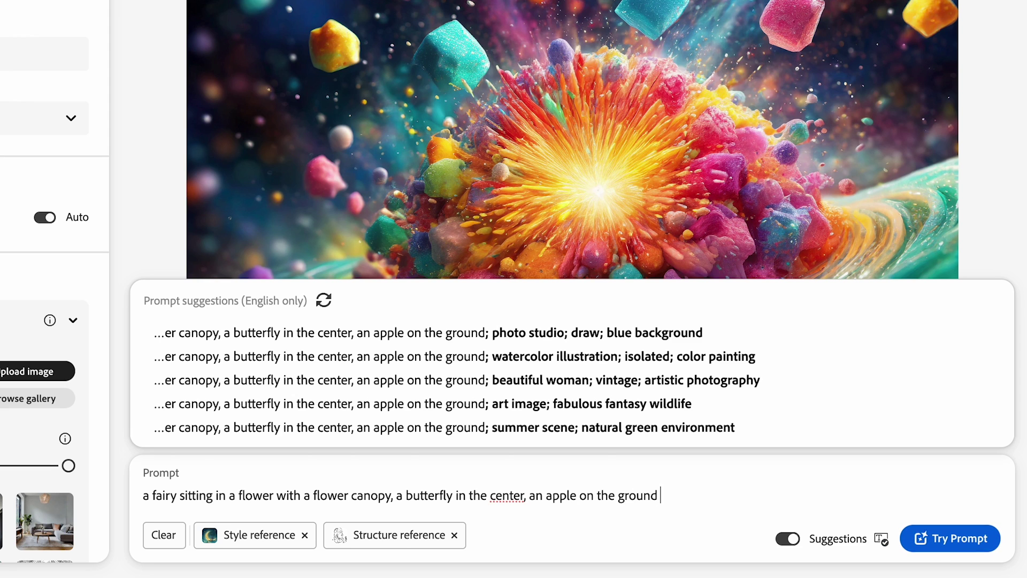
{"action": "type", "text": " and a littl"}
{"action": "type", "text": "e girl to"}
{"action": "key", "text": "BackSpace"}
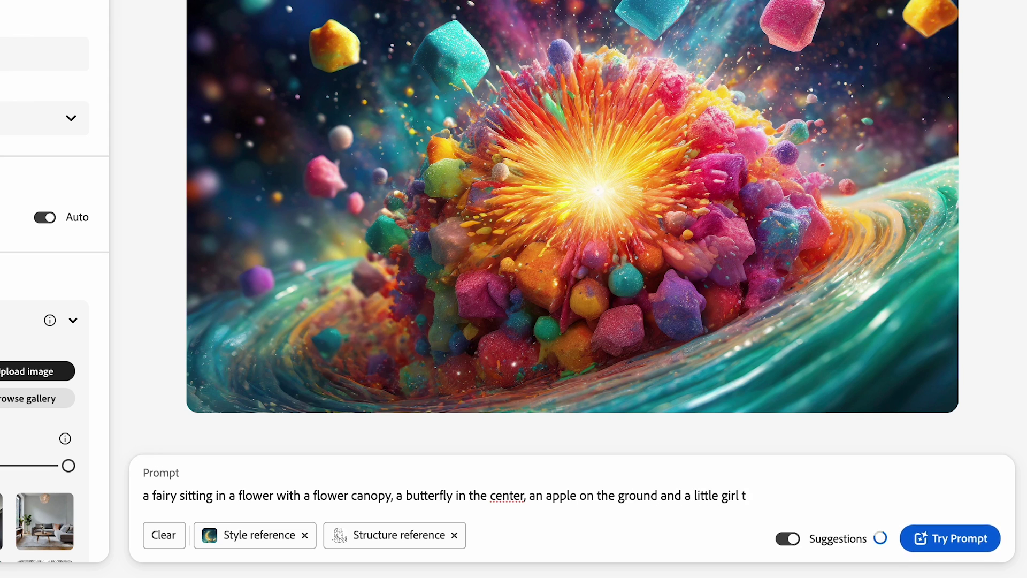
{"action": "type", "text": "o the"}
{"action": "key", "text": "BackSpace"}
{"action": "key", "text": "BackSpace"}
{"action": "key", "text": "BackSpace"}
{"action": "key", "text": "BackSpace"}
{"action": "type", "text": "standing there i"}
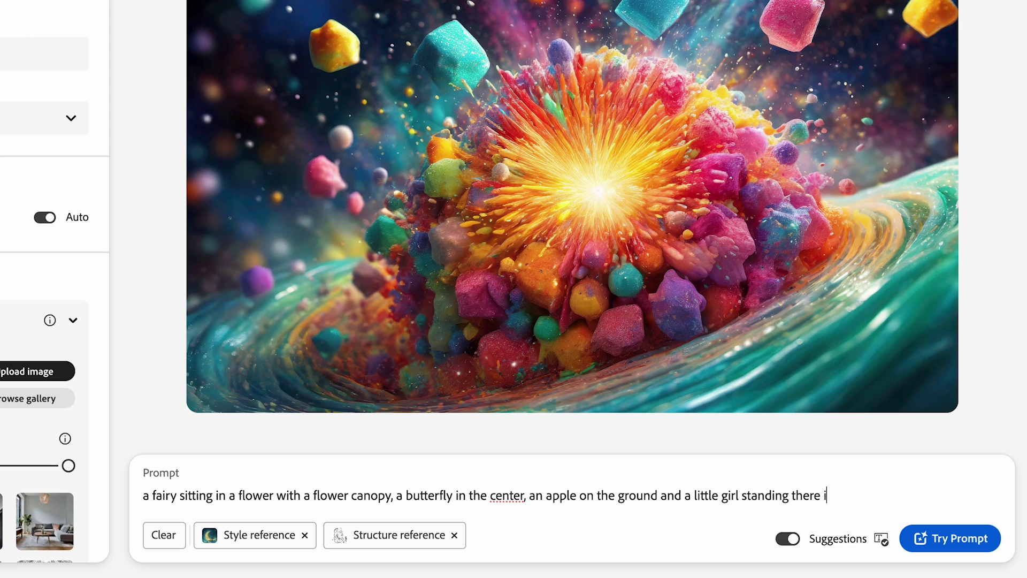
{"action": "type", "text": "n awa"}
{"action": "key", "text": "BackSpace"}
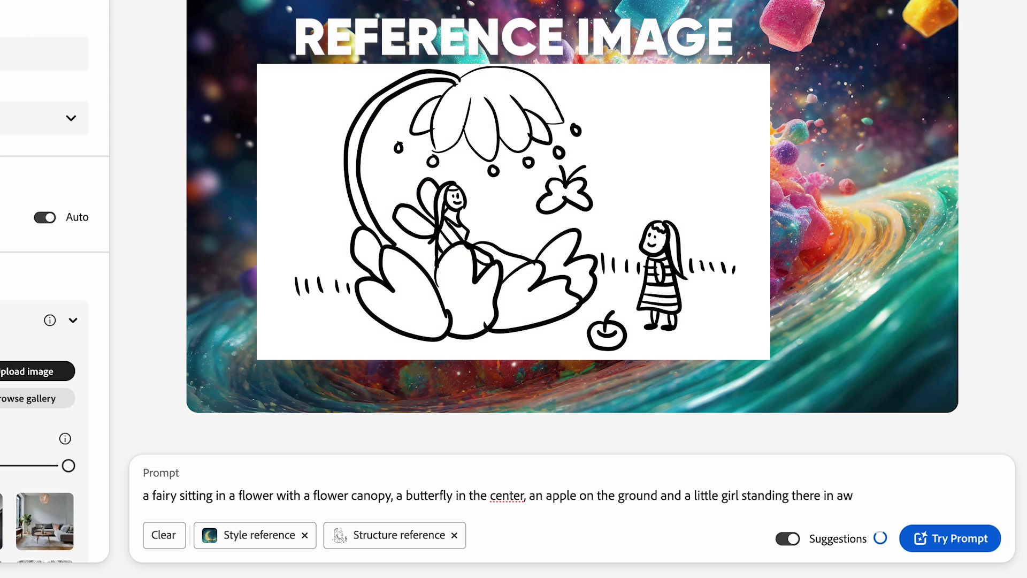
{"action": "type", "text": "e"}
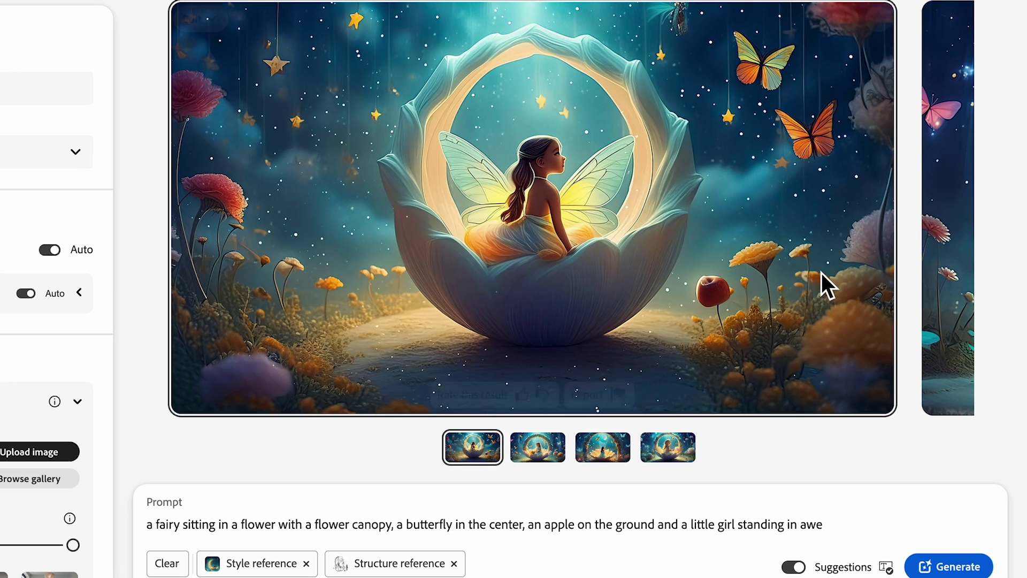
Browse all four fairy-scene variations and return to the first one
{"action": "scroll", "coordinate": [821, 272], "scroll_direction": "right", "scroll_amount": 5}
{"action": "scroll", "coordinate": [821, 272], "scroll_direction": "right", "scroll_amount": 3}
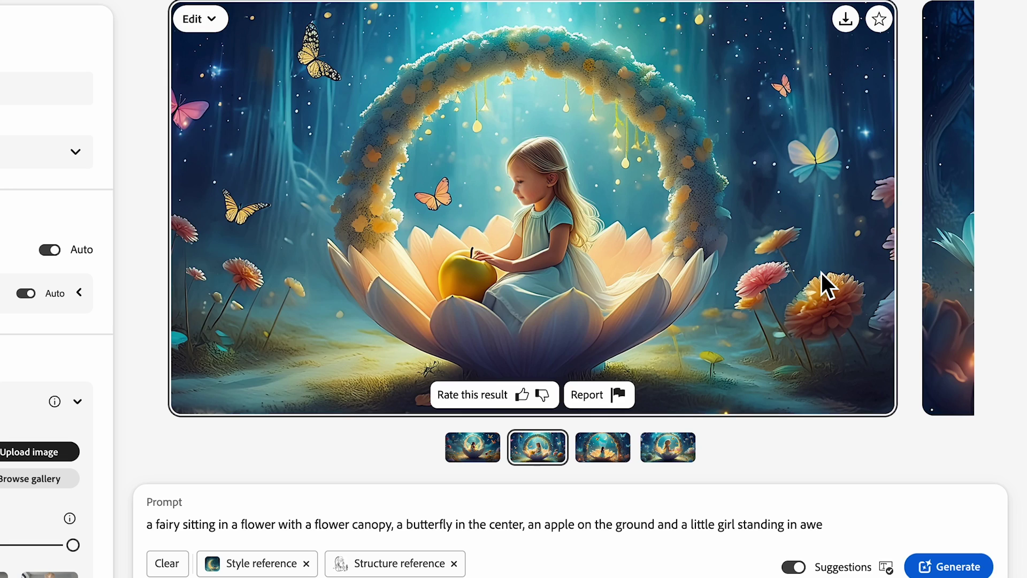
{"action": "scroll", "coordinate": [821, 271], "scroll_direction": "right", "scroll_amount": 5}
{"action": "scroll", "coordinate": [821, 271], "scroll_direction": "right", "scroll_amount": 5}
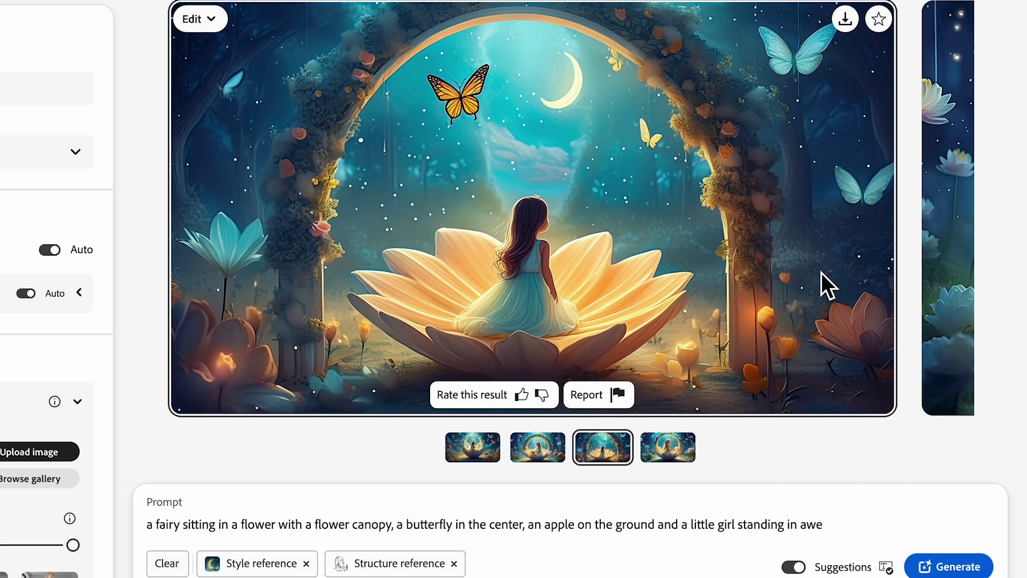
{"action": "scroll", "coordinate": [821, 271], "scroll_direction": "right", "scroll_amount": 1}
{"action": "scroll", "coordinate": [821, 271], "scroll_direction": "right", "scroll_amount": 5}
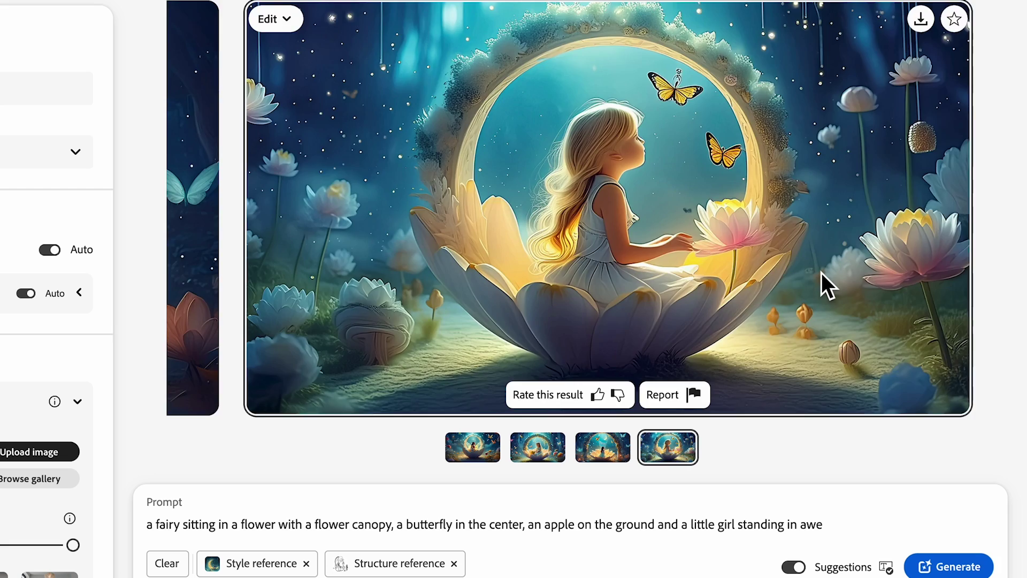
{"action": "scroll", "coordinate": [820, 272], "scroll_direction": "left", "scroll_amount": 10}
{"action": "scroll", "coordinate": [820, 272], "scroll_direction": "left", "scroll_amount": 5}
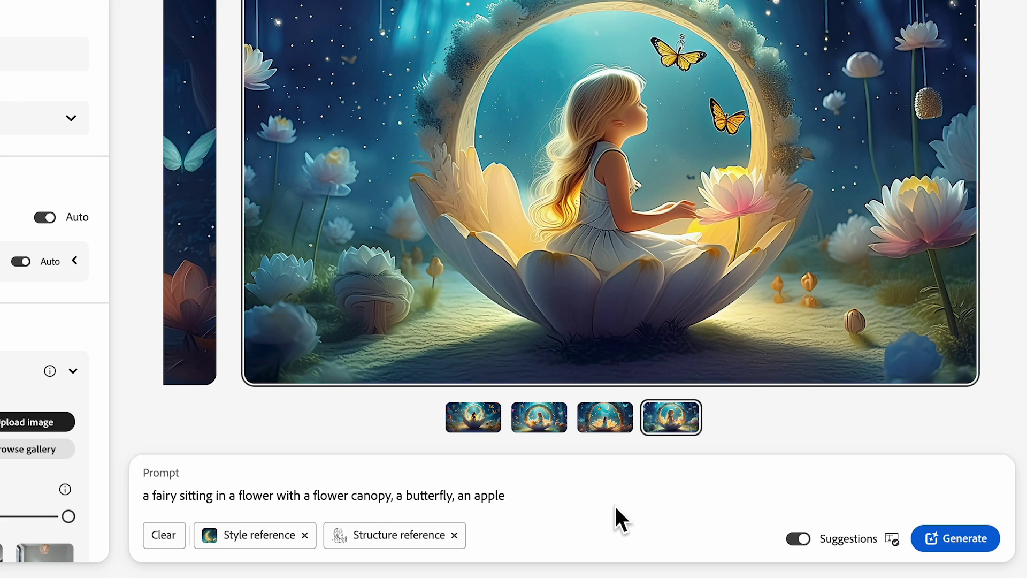
Generate from the shortened prompt, compare all four variations, and view the chosen one full size
{"action": "left_click", "coordinate": [942, 530]}
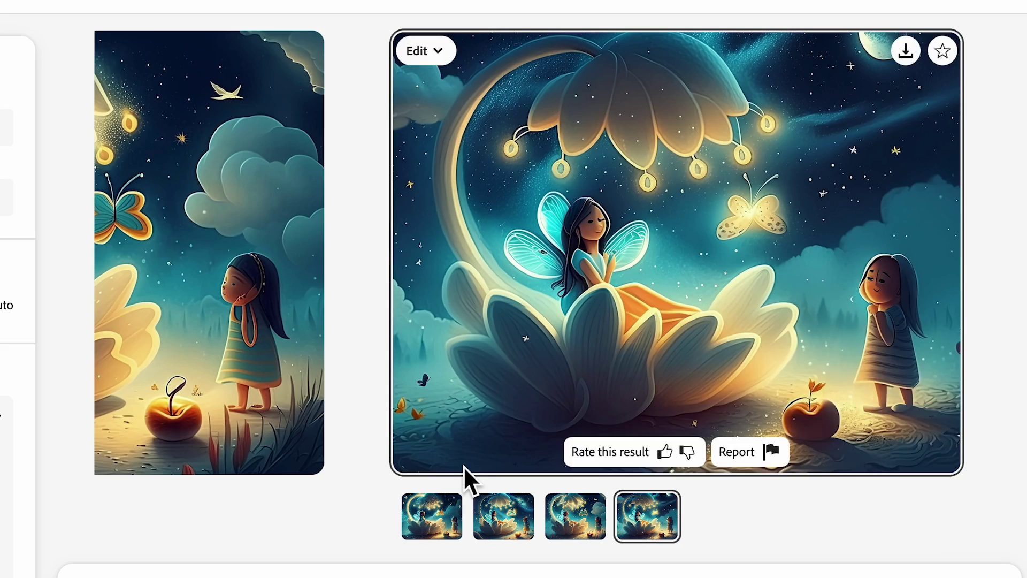
{"action": "left_click", "coordinate": [457, 505]}
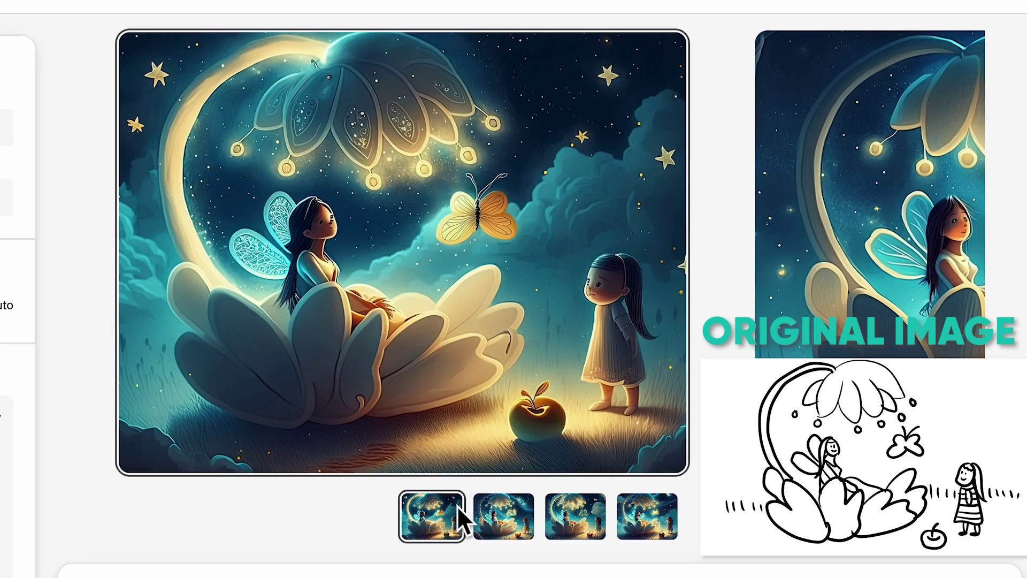
{"action": "left_click", "coordinate": [493, 509]}
{"action": "left_click", "coordinate": [570, 526]}
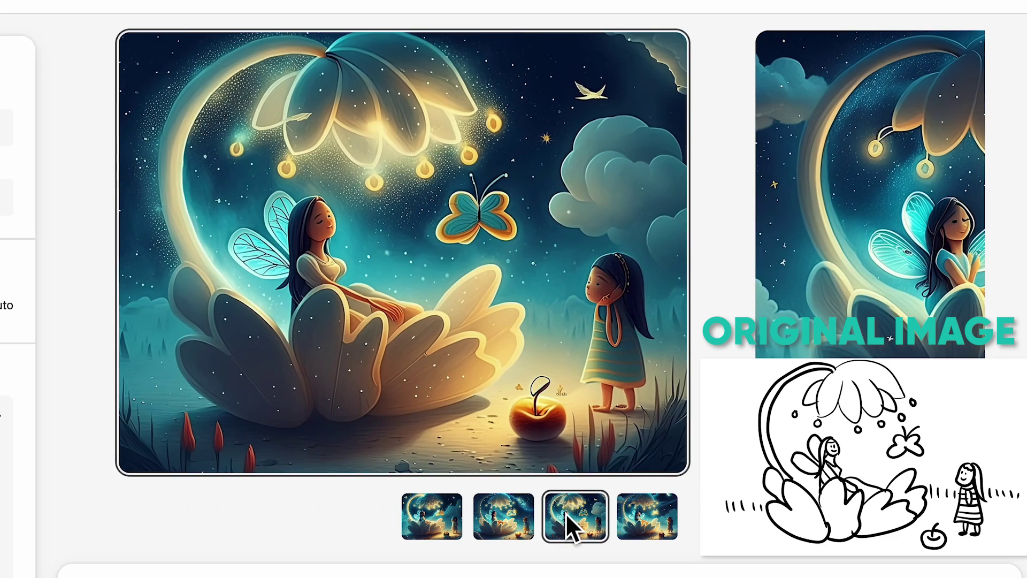
{"action": "left_click", "coordinate": [642, 529]}
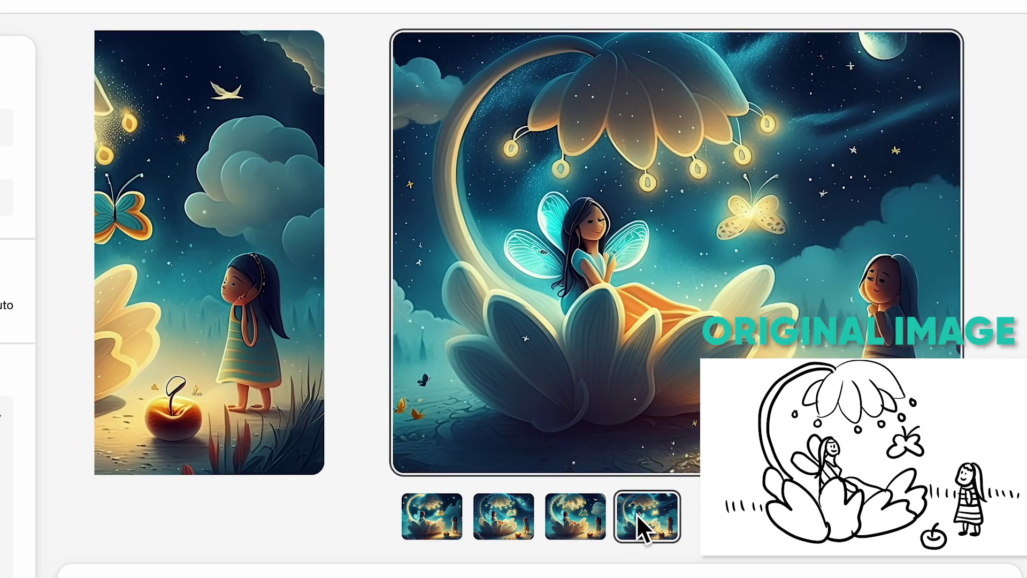
{"action": "left_click", "coordinate": [827, 289]}
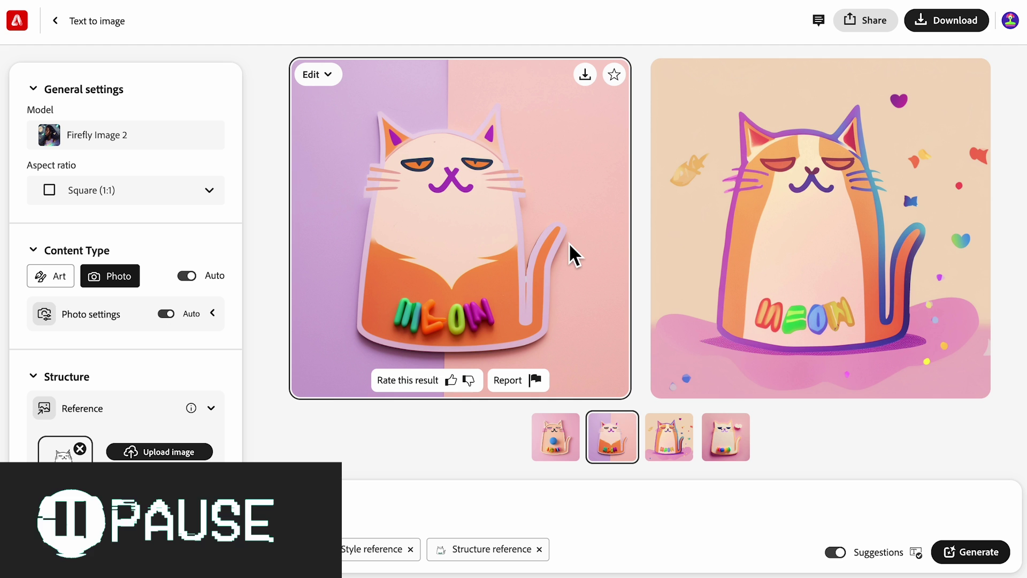
Star the image as a favorite and open Favorites to view the fairy-and-girl scene
{"action": "left_click", "coordinate": [617, 86]}
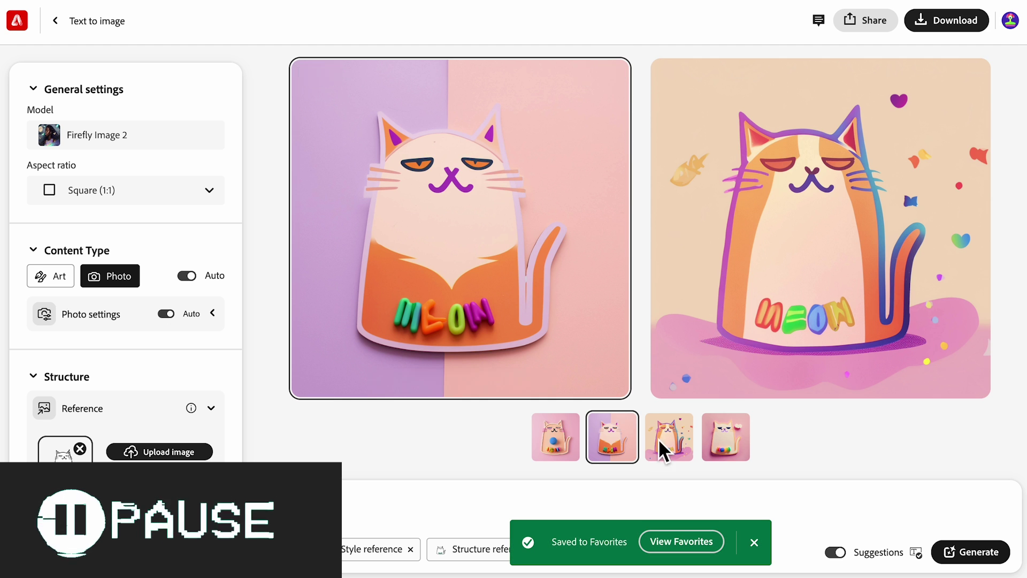
{"action": "left_click", "coordinate": [670, 542]}
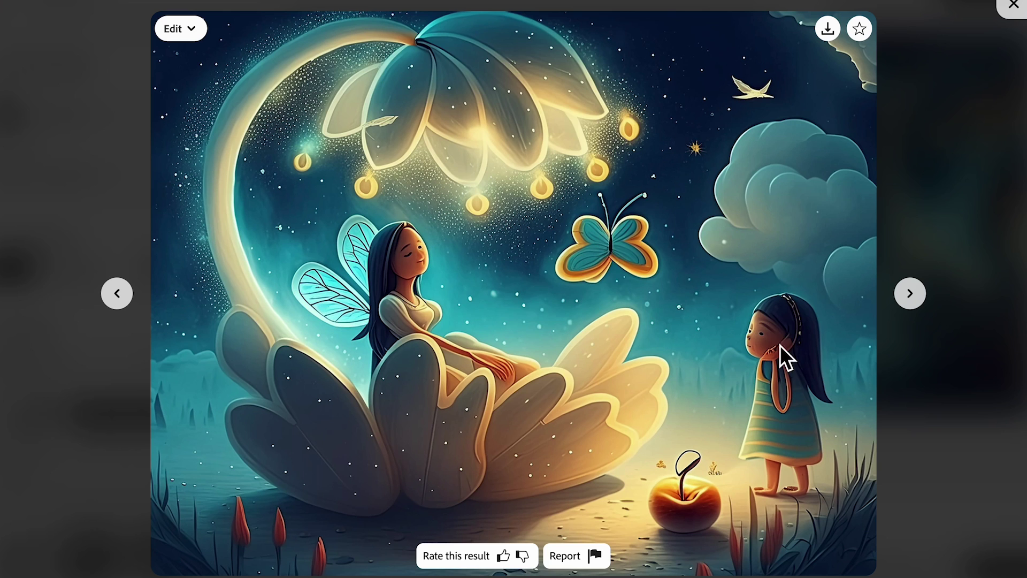
Generative-fill Insert over the fairy, prompting for a beautiful fairy in a shiny dress
{"action": "left_click", "coordinate": [192, 29]}
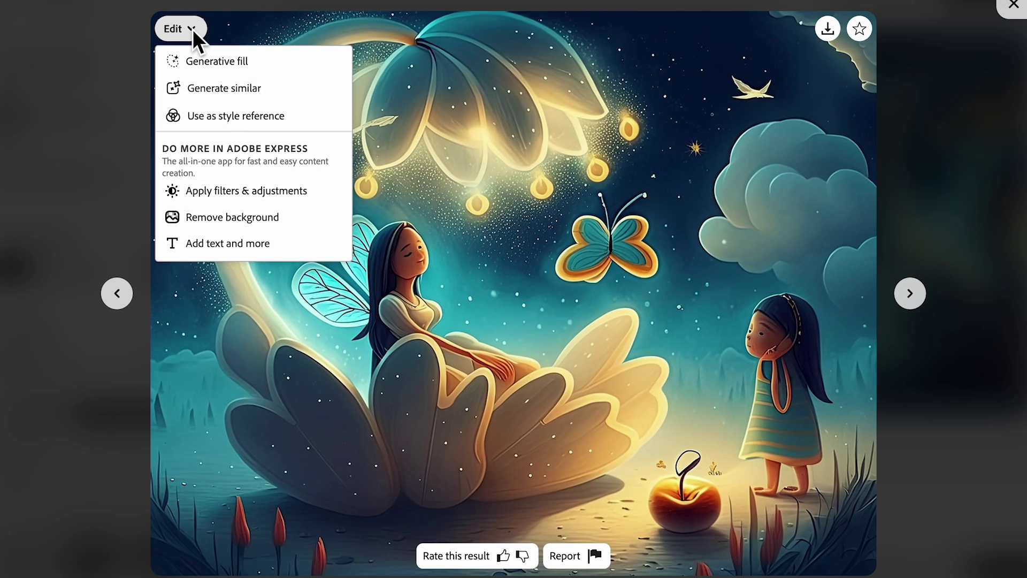
{"action": "left_click", "coordinate": [203, 62]}
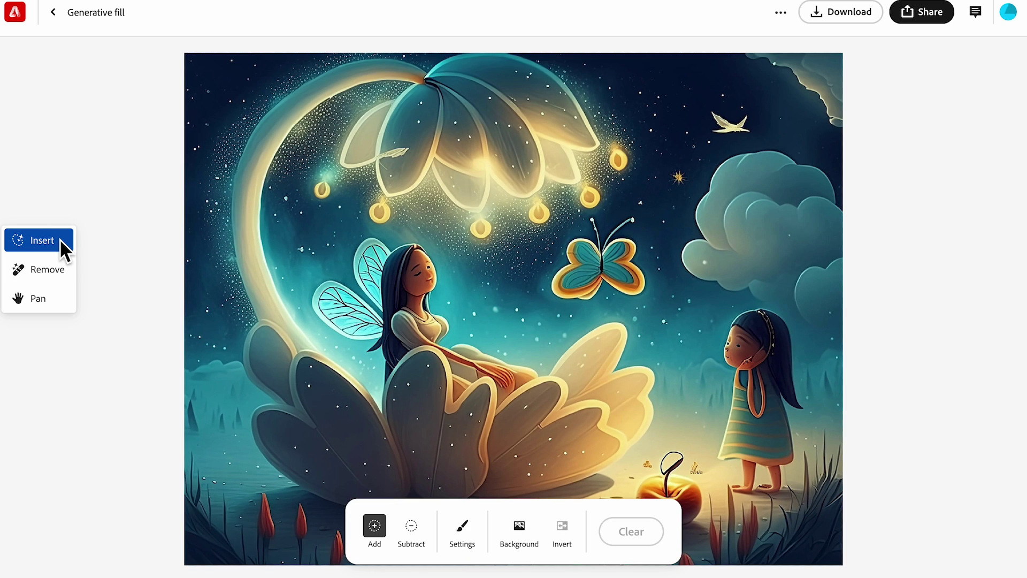
{"action": "left_click", "coordinate": [59, 245]}
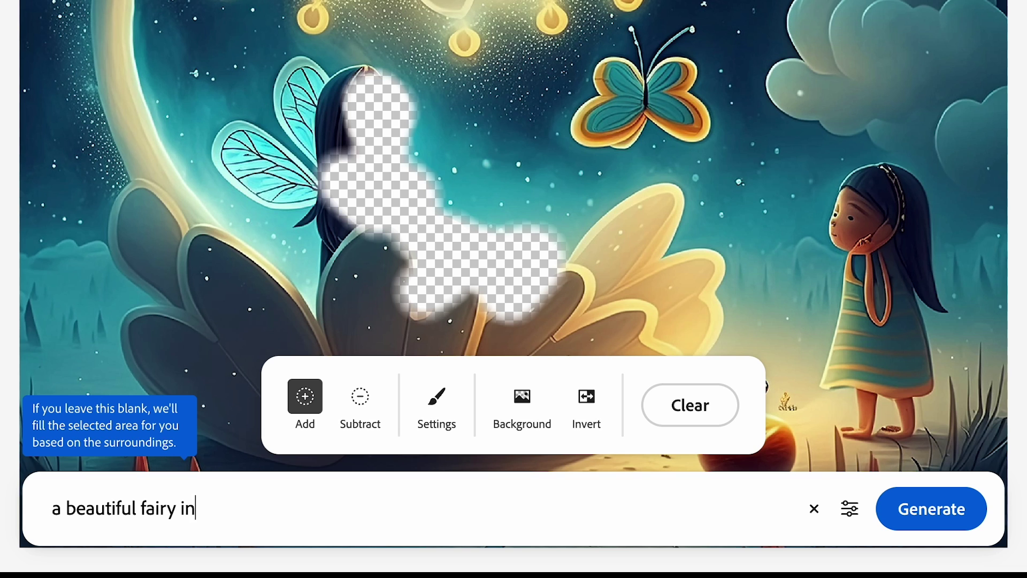
{"action": "type", "text": "shiny"}
{"action": "type", "text": " dress"}
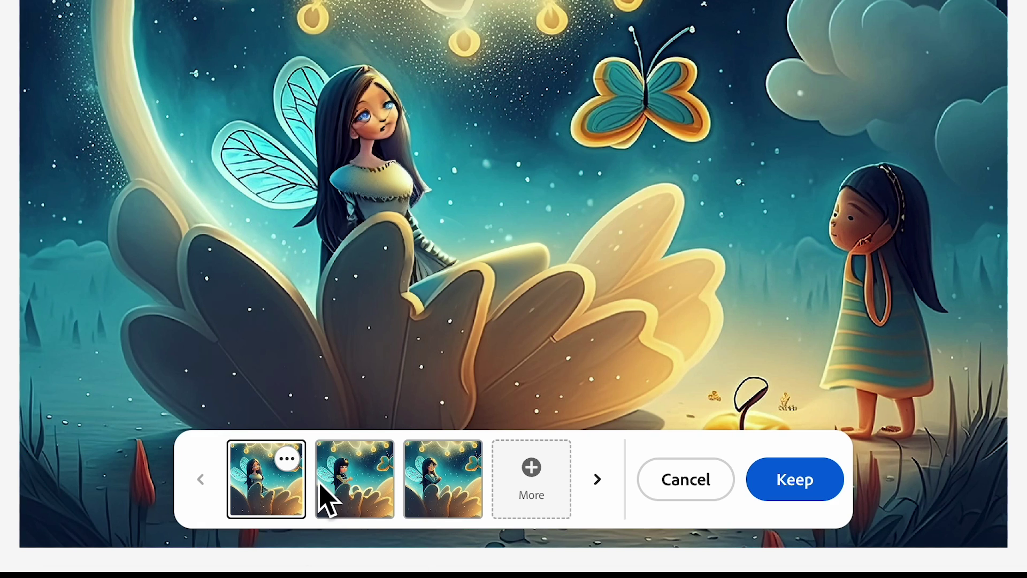
Preview the fairy variations, generate two more batches, and keep one candidate
{"action": "left_click", "coordinate": [347, 483]}
{"action": "left_click", "coordinate": [409, 484]}
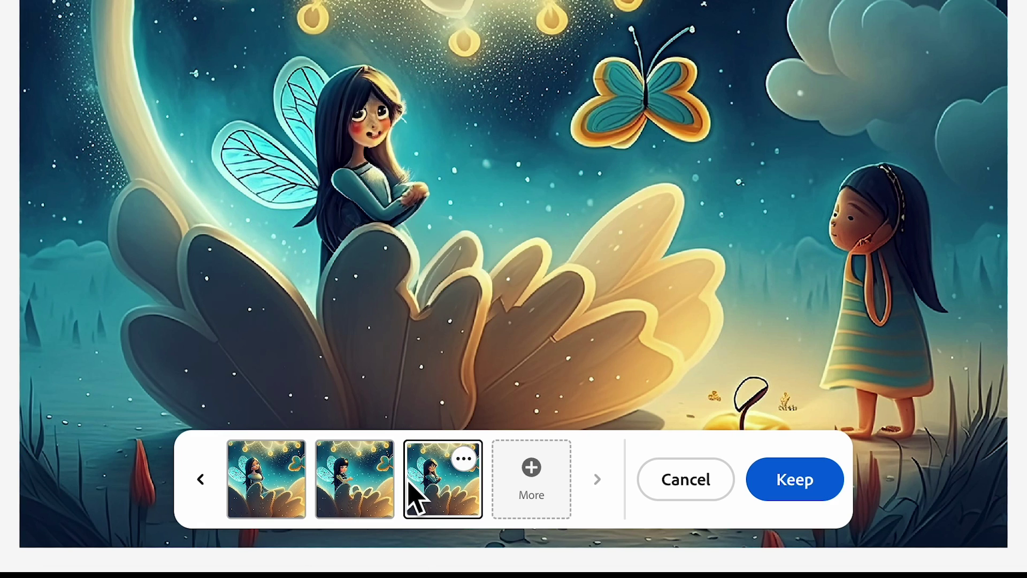
{"action": "left_click", "coordinate": [516, 475]}
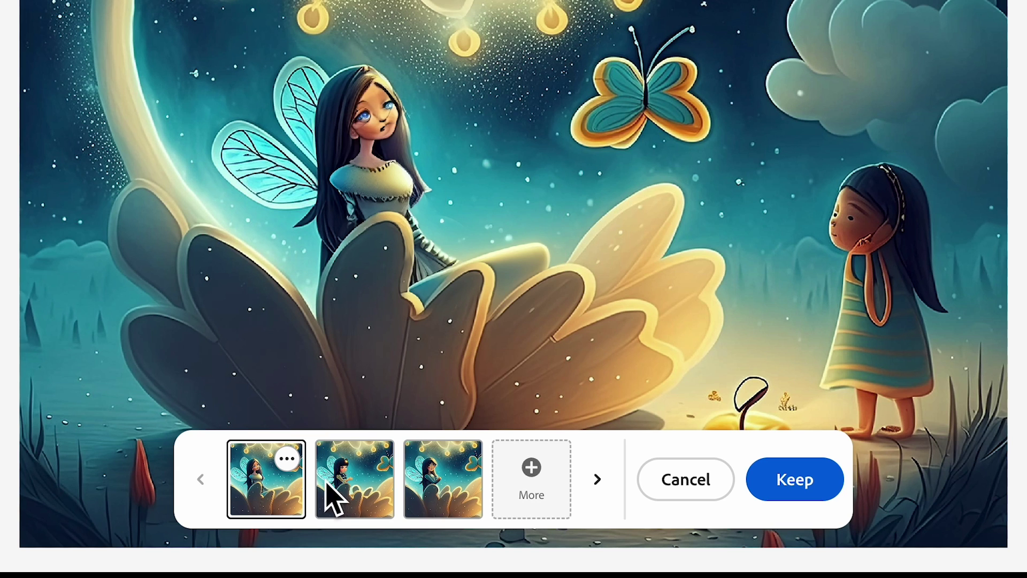
{"action": "left_click", "coordinate": [337, 490]}
{"action": "left_click", "coordinate": [413, 491]}
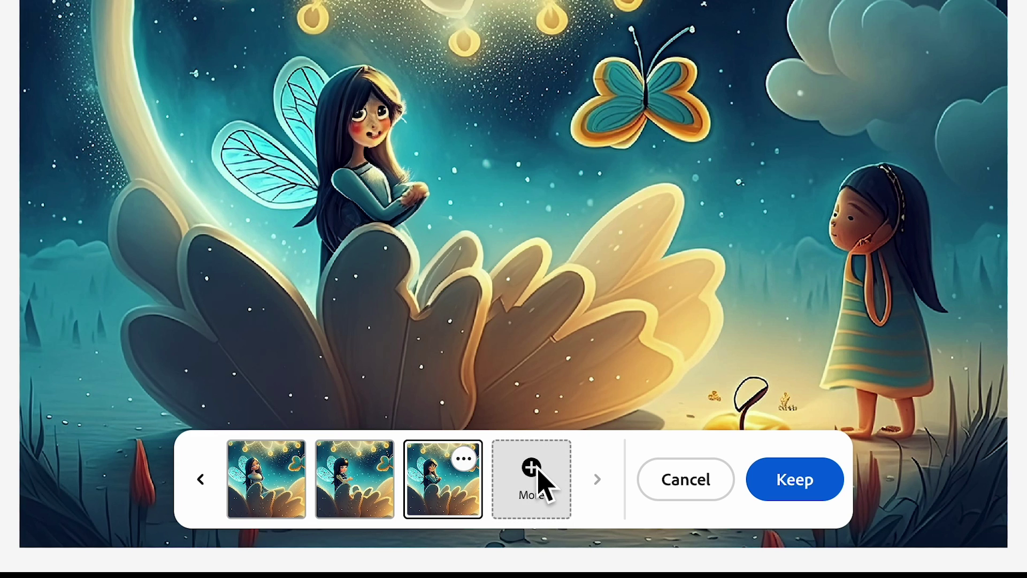
{"action": "left_click", "coordinate": [540, 474]}
{"action": "left_click", "coordinate": [211, 486]}
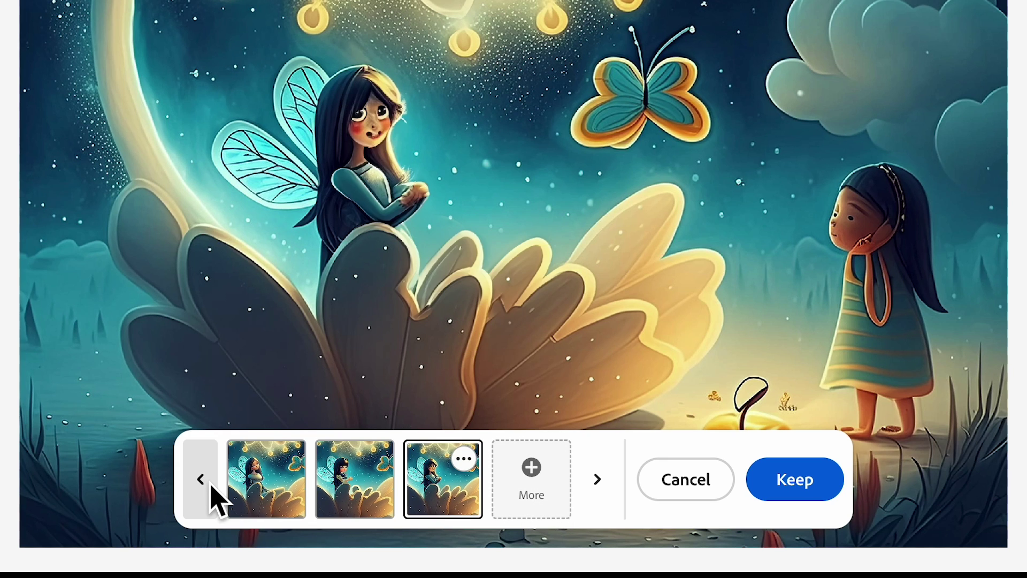
{"action": "left_click", "coordinate": [201, 479]}
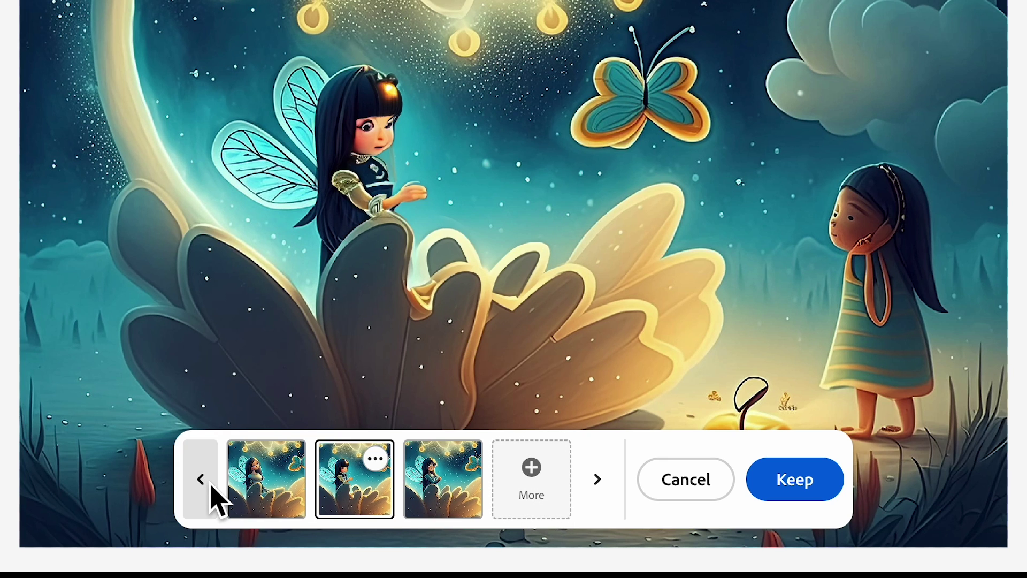
{"action": "left_click", "coordinate": [212, 484]}
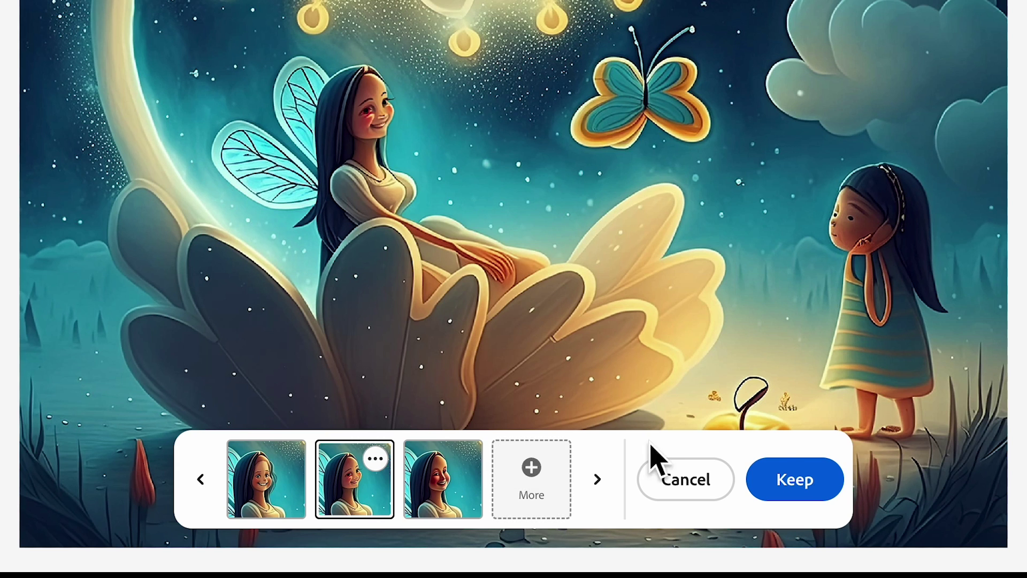
{"action": "left_click", "coordinate": [803, 488]}
Flip through the variations, choose the third smiling fairy, and keep it
{"action": "left_click", "coordinate": [281, 519]}
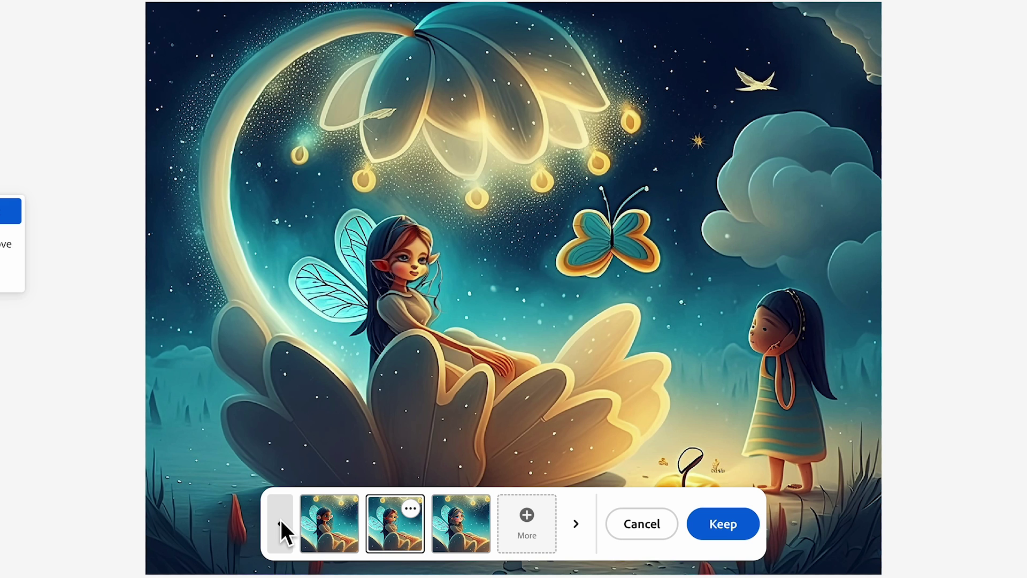
{"action": "left_click", "coordinate": [280, 519]}
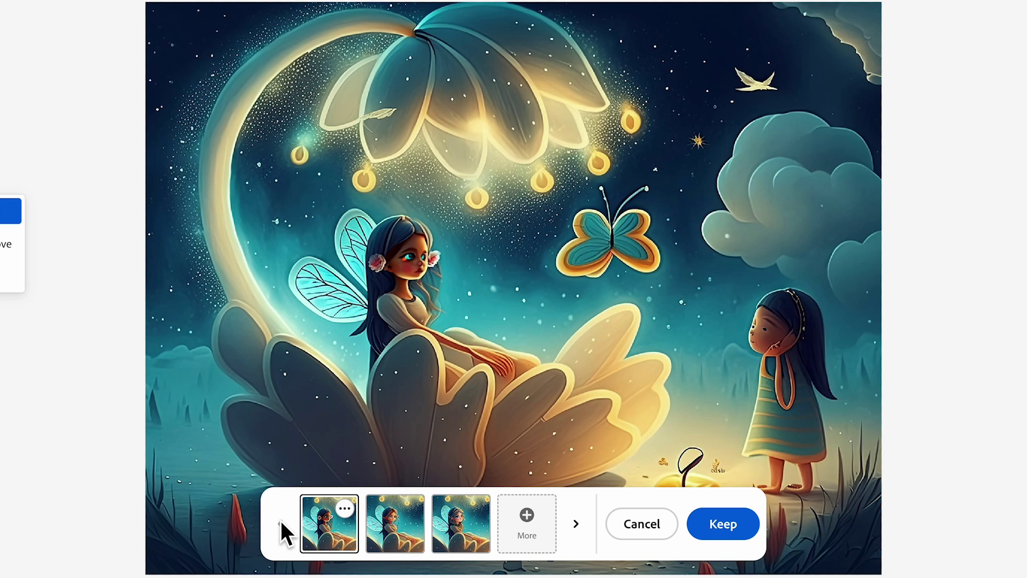
{"action": "left_click", "coordinate": [570, 517]}
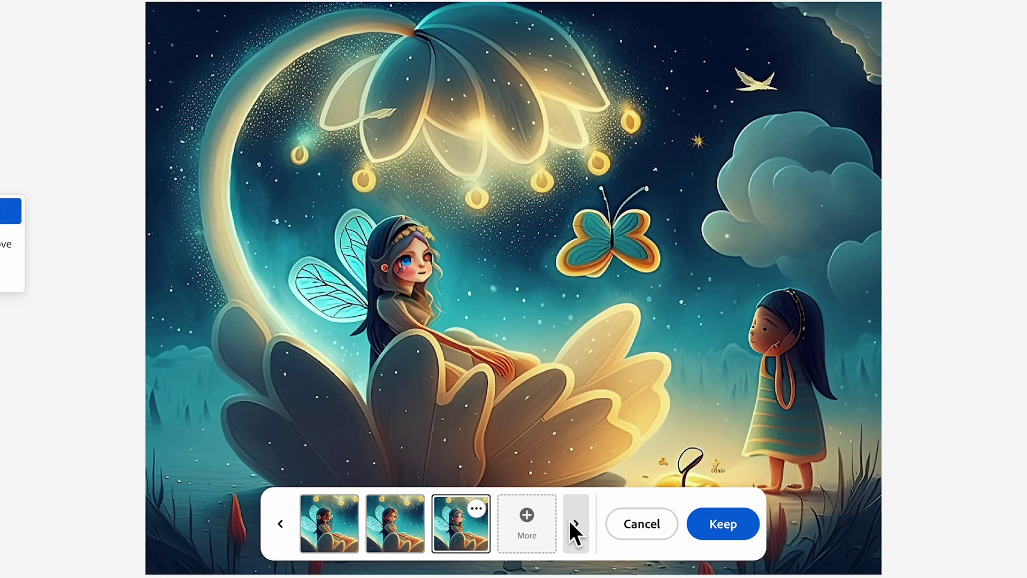
{"action": "left_click", "coordinate": [570, 526]}
{"action": "left_click", "coordinate": [457, 525]}
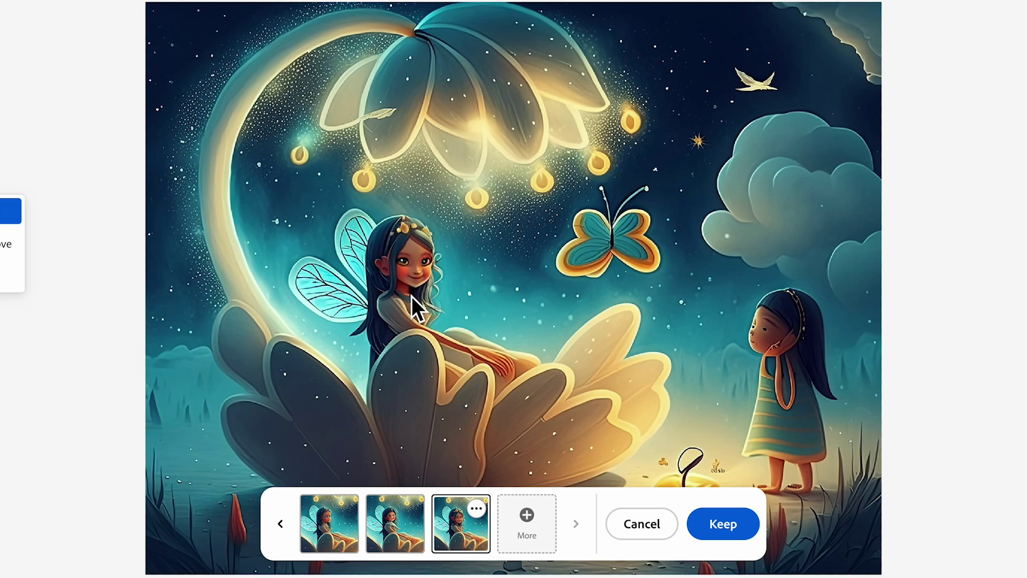
{"action": "left_click", "coordinate": [717, 519]}
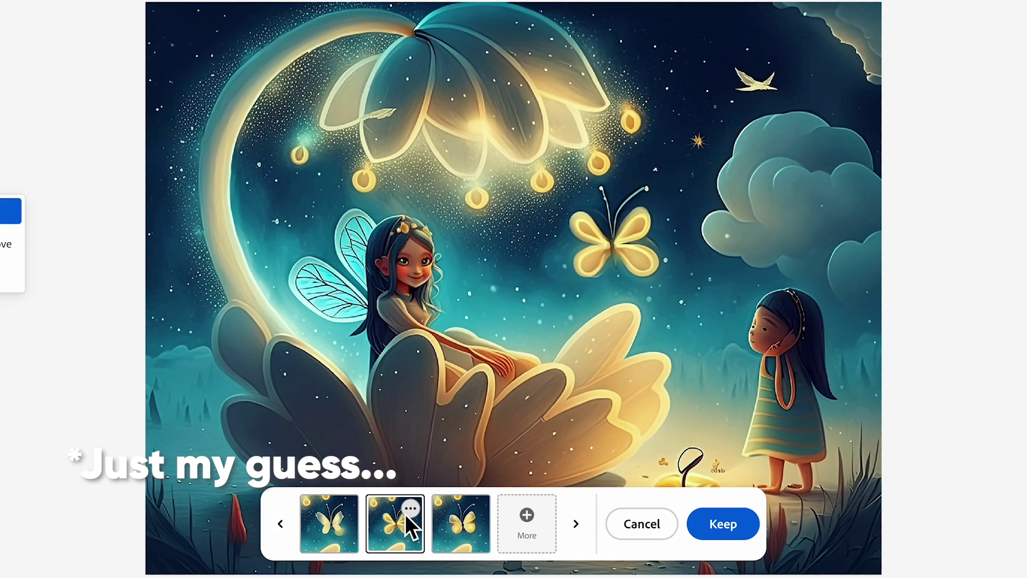
Choose the third glowing yellow butterfly variation and keep it
{"action": "left_click", "coordinate": [456, 526]}
{"action": "left_click", "coordinate": [328, 529]}
{"action": "left_click", "coordinate": [399, 528]}
{"action": "left_click", "coordinate": [454, 524]}
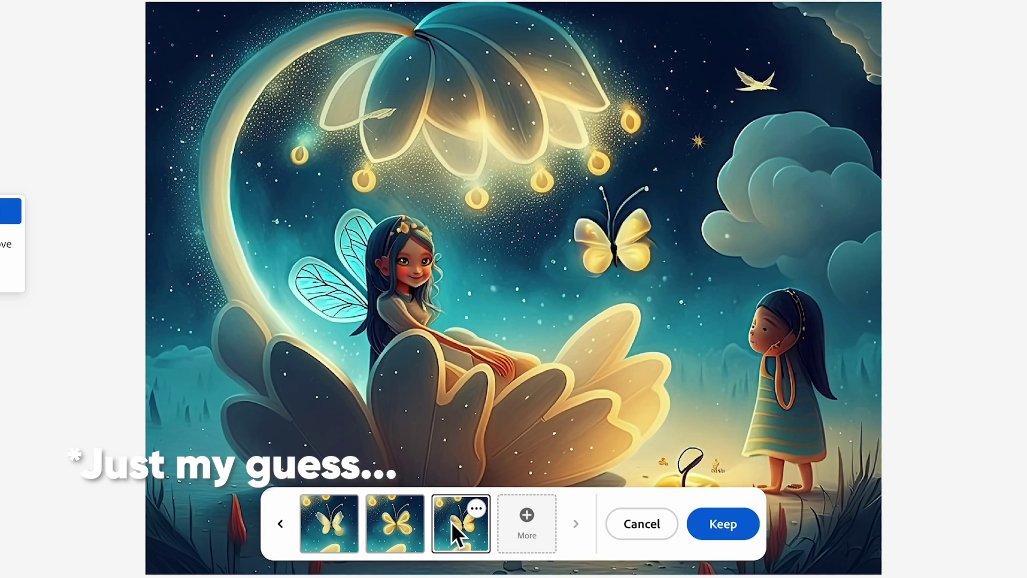
{"action": "left_click", "coordinate": [655, 530]}
Generate a yellow-dress girl in the marked area and regenerate fresh variations
{"action": "key", "text": "Delete"}
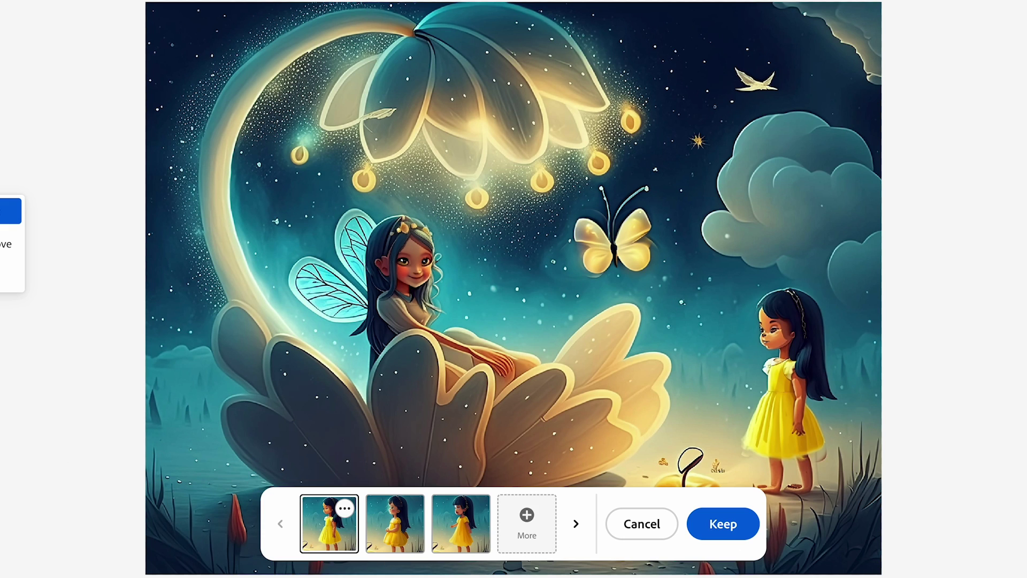
{"action": "left_click", "coordinate": [410, 521]}
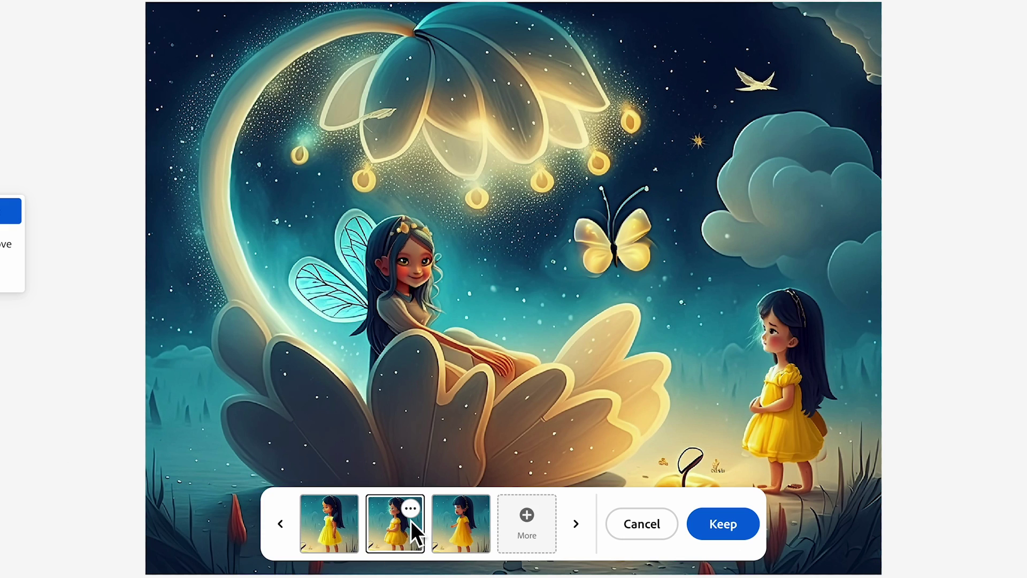
{"action": "left_click", "coordinate": [527, 522]}
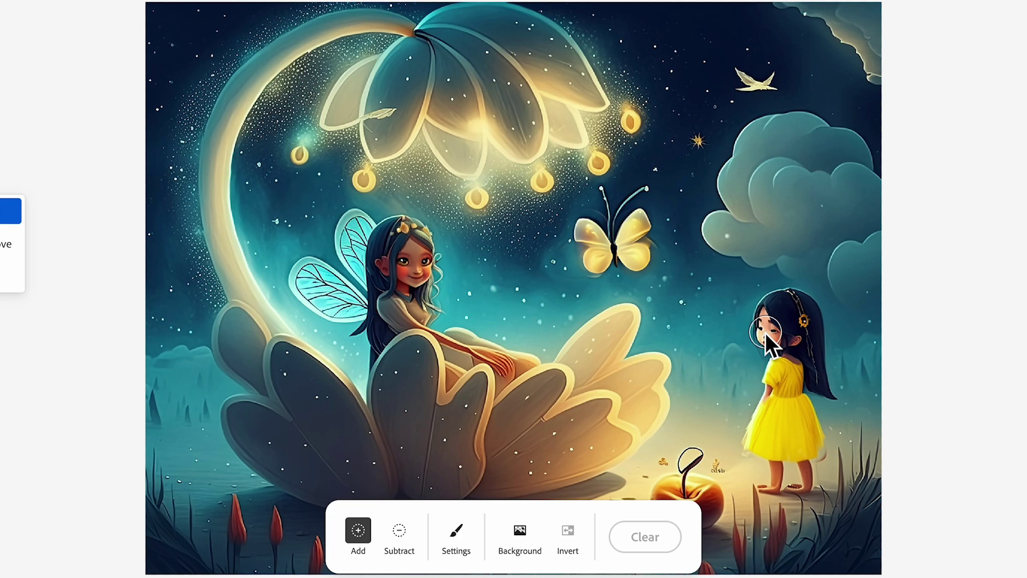
Regenerate the girl's face and upper body, pick the third variation, and download the scene
{"action": "left_click_drag", "start_coordinate": [765, 326], "coordinate": [770, 336]}
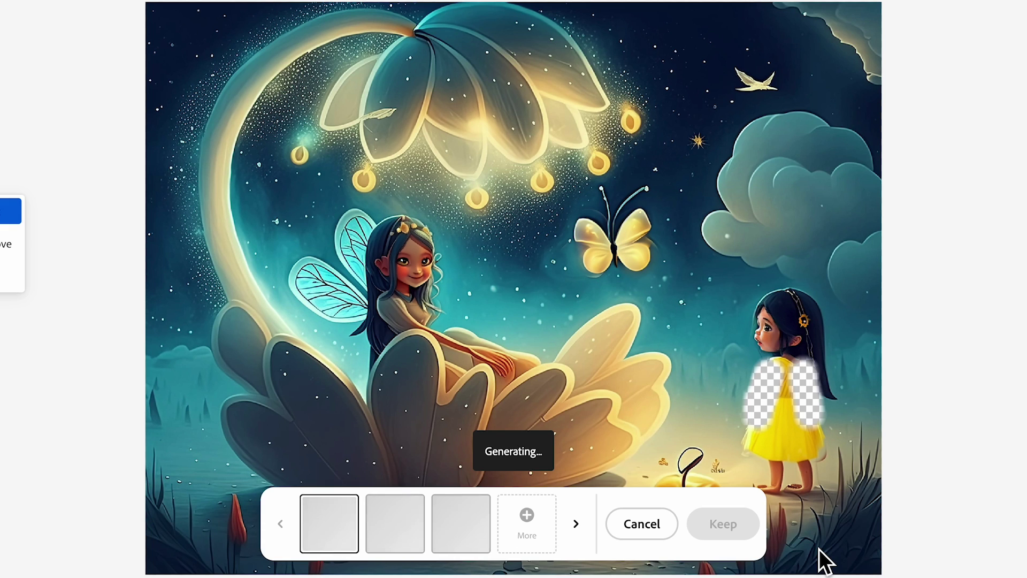
{"action": "left_click", "coordinate": [383, 512]}
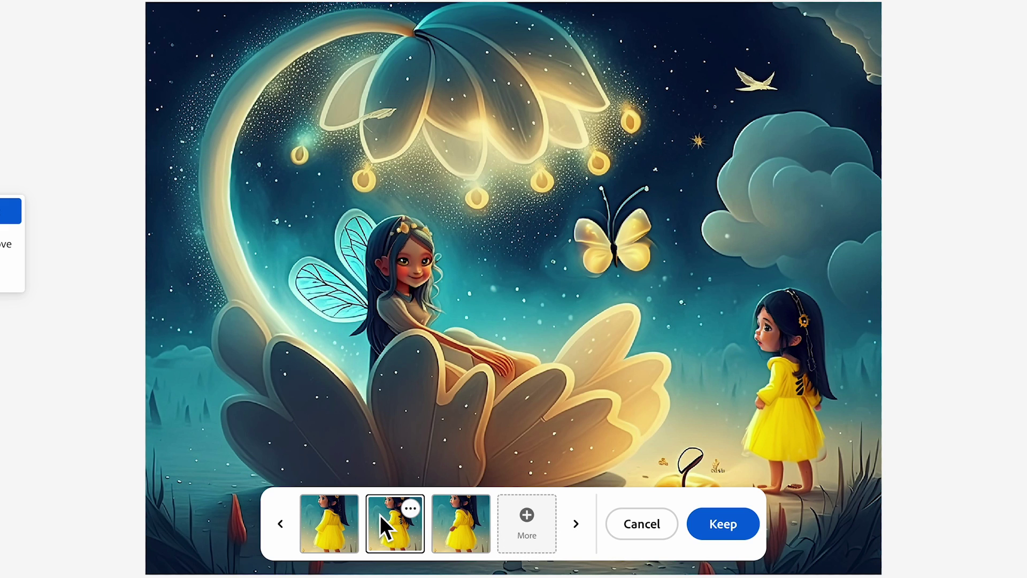
{"action": "left_click", "coordinate": [452, 524]}
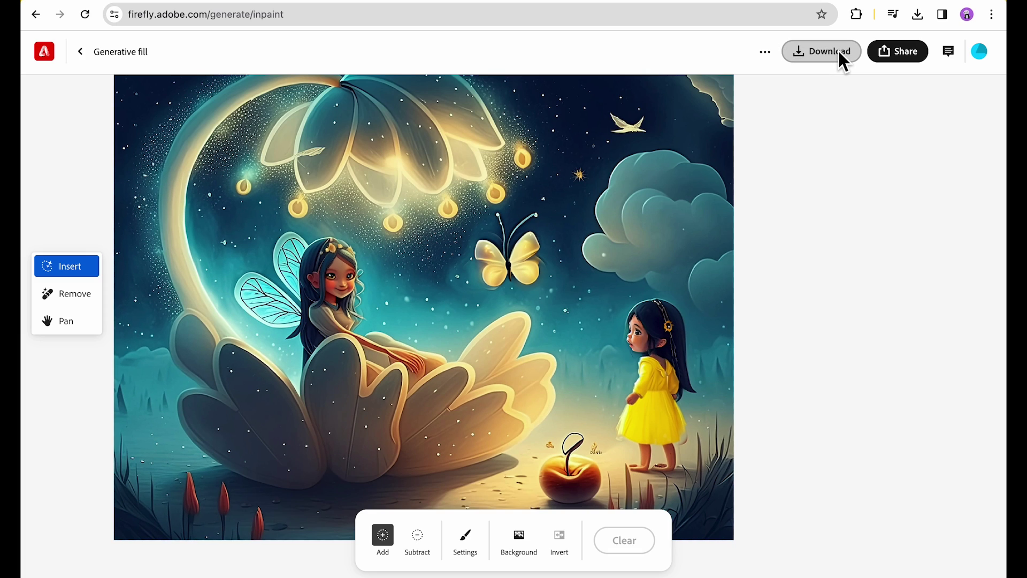
{"action": "left_click", "coordinate": [837, 50]}
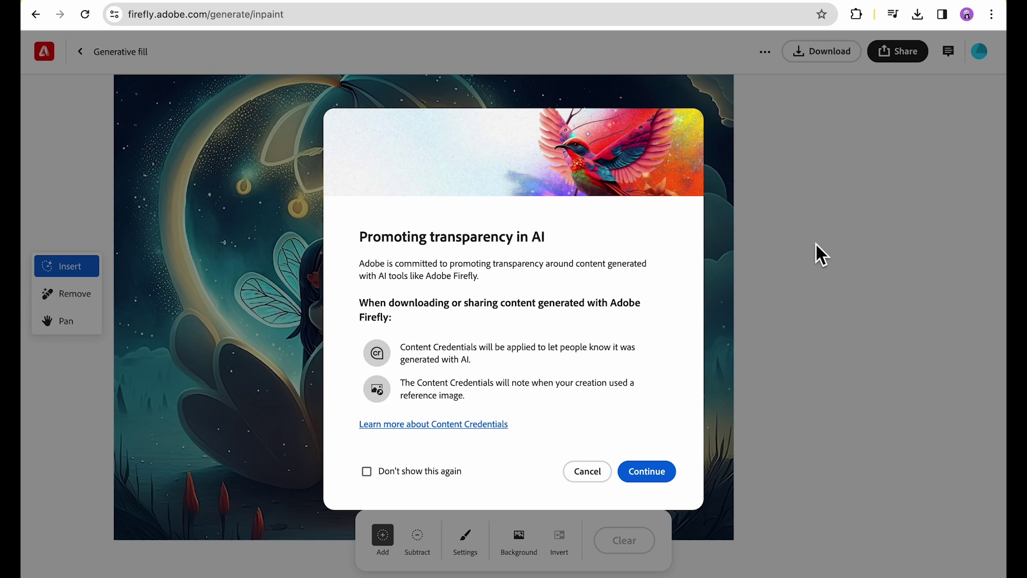
{"action": "left_click", "coordinate": [639, 475]}
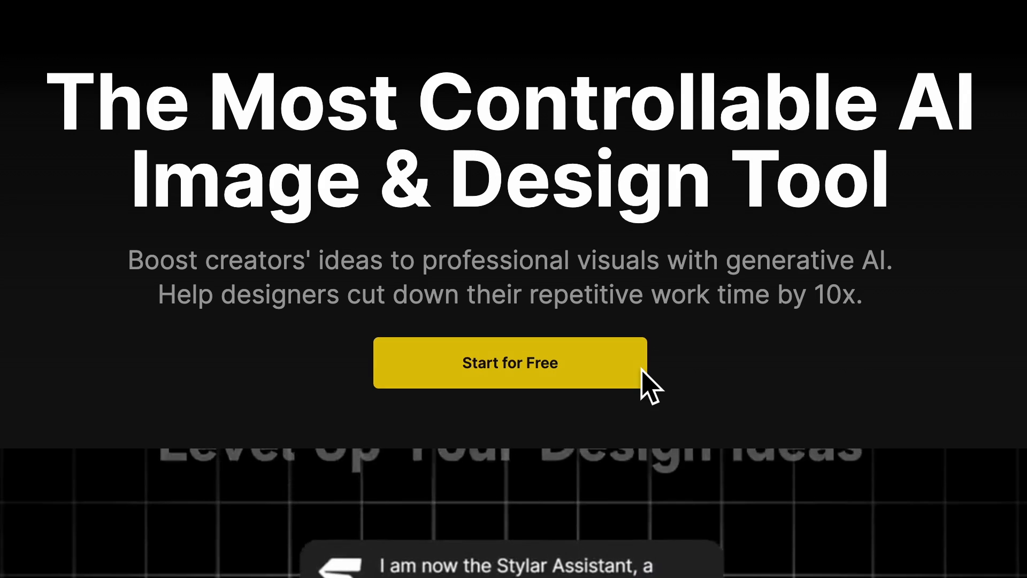
Sign up for Stylar AI with Google and open the Cutie 3D style in the Style Library
{"action": "left_click", "coordinate": [569, 347]}
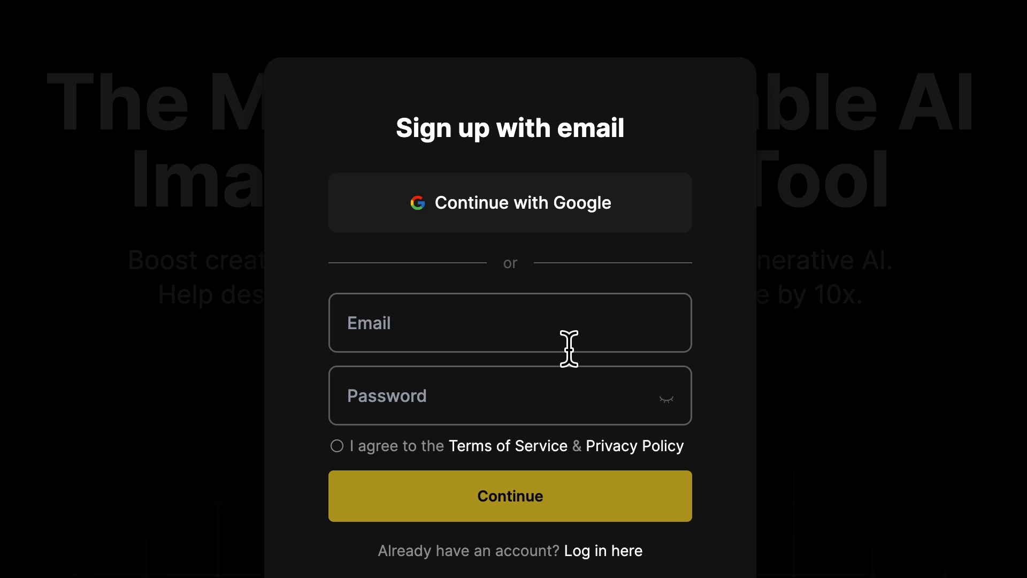
{"action": "left_click", "coordinate": [539, 206]}
{"action": "scroll", "coordinate": [494, 256], "scroll_direction": "down", "scroll_amount": 5}
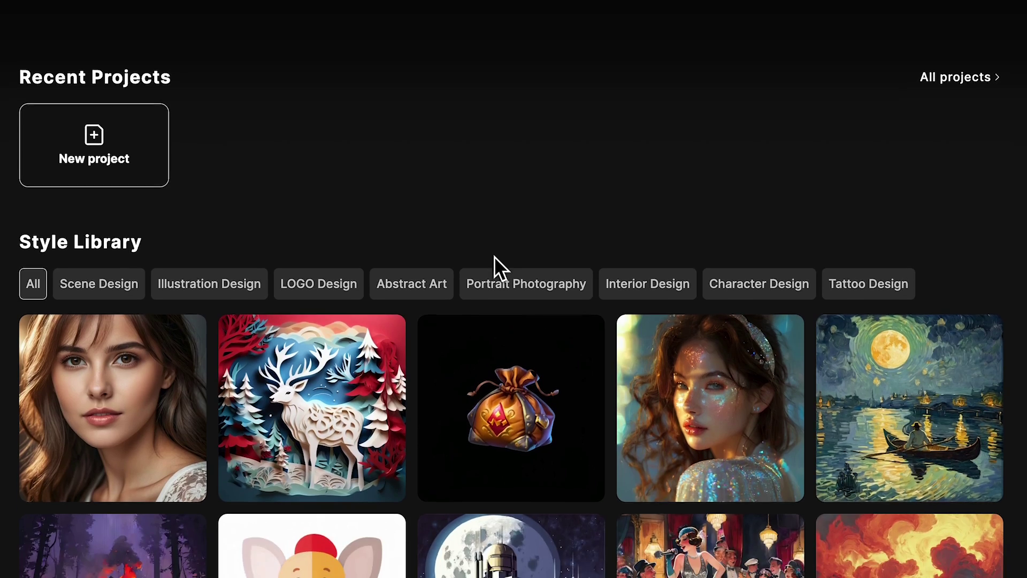
{"action": "scroll", "coordinate": [495, 256], "scroll_direction": "down", "scroll_amount": 1}
{"action": "scroll", "coordinate": [494, 256], "scroll_direction": "down", "scroll_amount": 1}
{"action": "scroll", "coordinate": [494, 255], "scroll_direction": "down", "scroll_amount": 1}
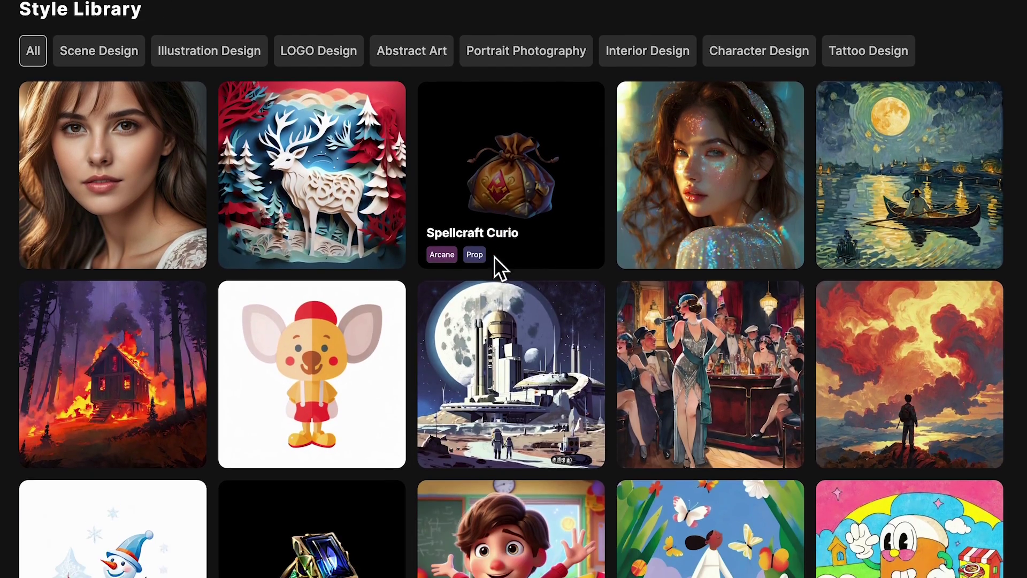
{"action": "scroll", "coordinate": [494, 256], "scroll_direction": "down", "scroll_amount": 1}
{"action": "scroll", "coordinate": [494, 257], "scroll_direction": "down", "scroll_amount": 3}
{"action": "scroll", "coordinate": [495, 256], "scroll_direction": "down", "scroll_amount": 1}
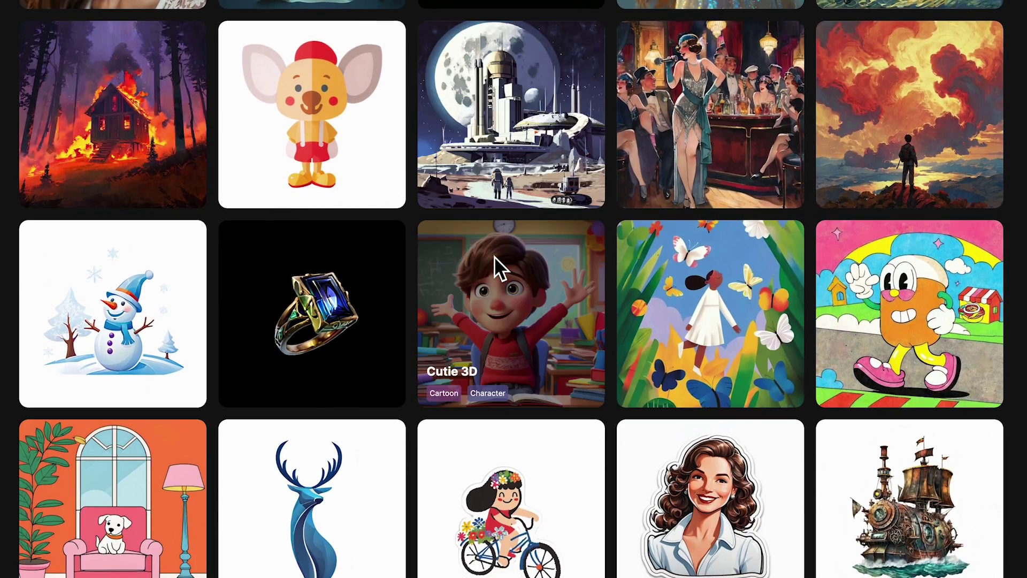
{"action": "left_click", "coordinate": [494, 256]}
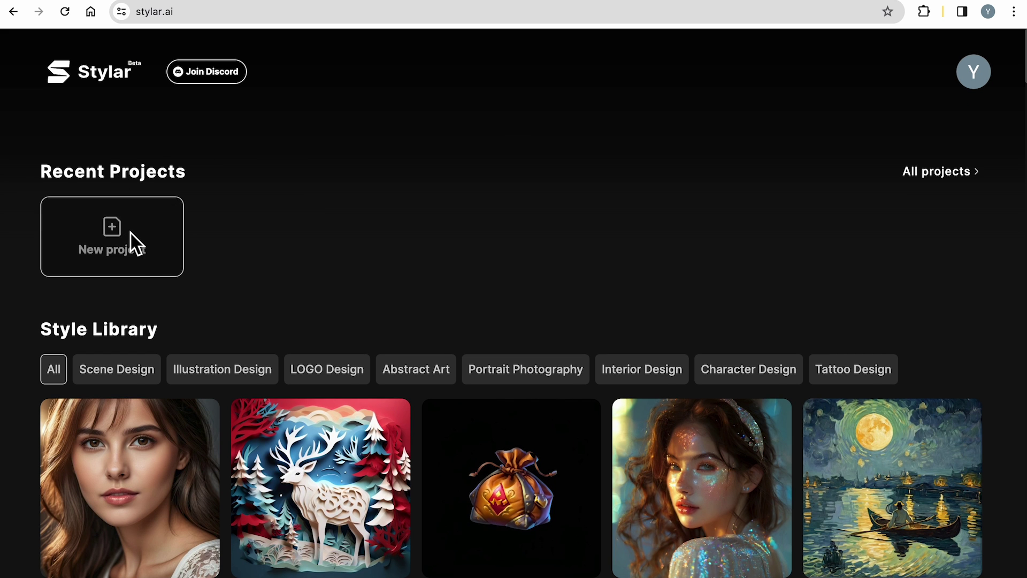
Create a new project named 'fairy encounter' with a 4:3, 1536 × 1152 canvas
{"action": "left_click", "coordinate": [134, 242]}
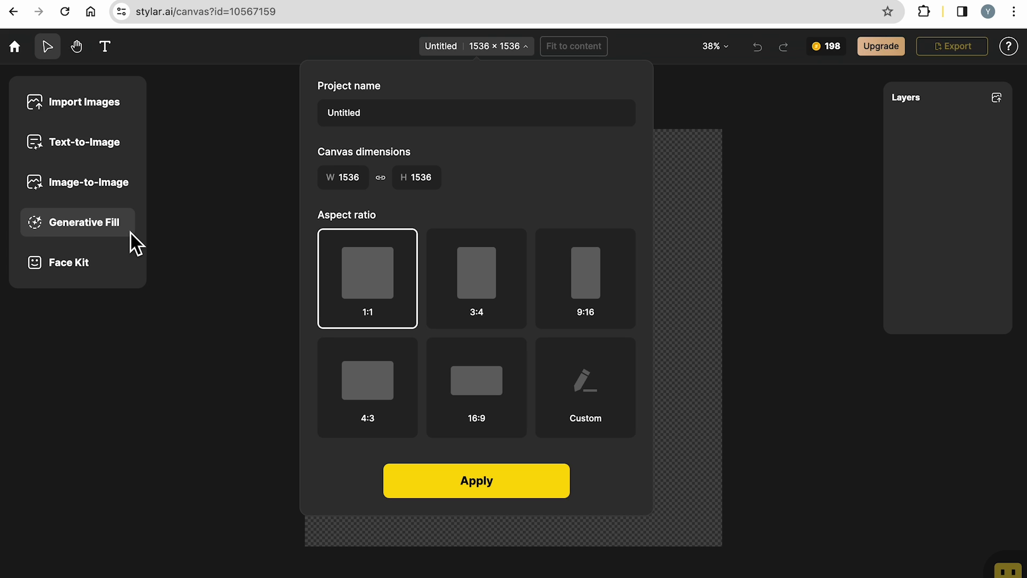
{"action": "triple_click", "coordinate": [417, 114]}
{"action": "type", "text": "fairy encounter"}
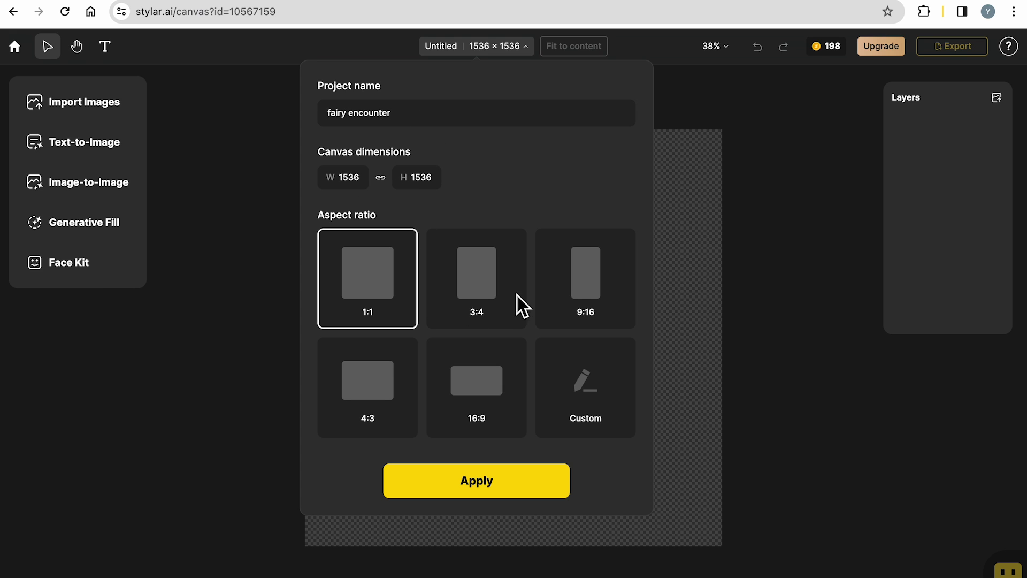
{"action": "left_click", "coordinate": [379, 375]}
{"action": "left_click", "coordinate": [485, 475]}
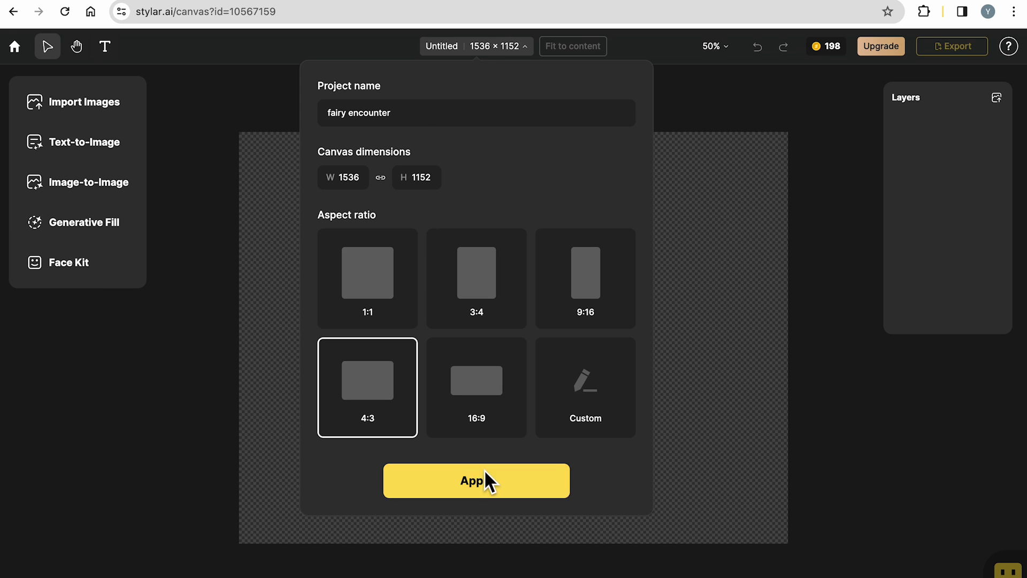
{"action": "mouse_move", "coordinate": [826, 46]}
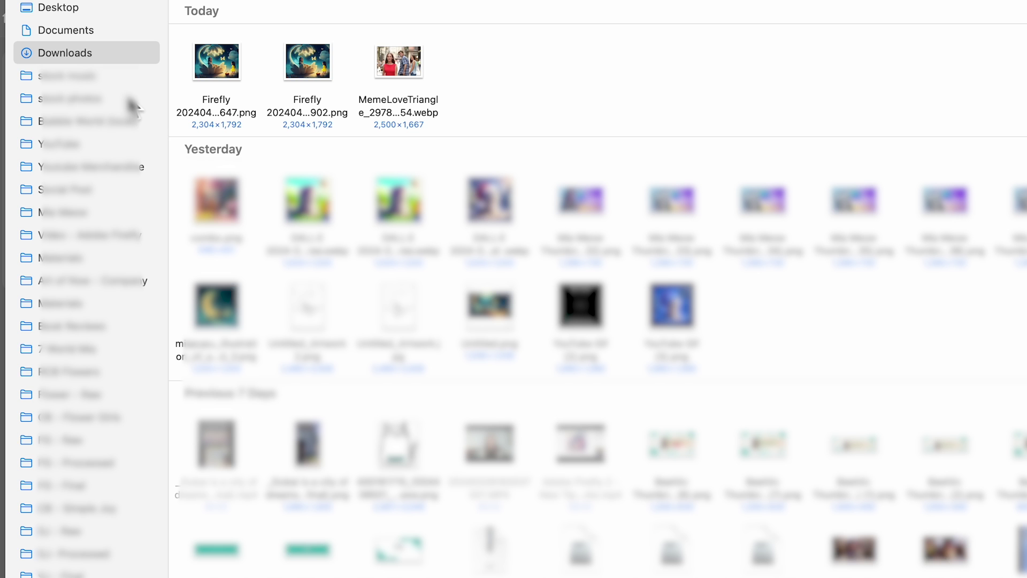
Import the Firefly fairy PNG and restyle it as Cutie 3D at 0.4 style intensity
{"action": "double_click", "coordinate": [302, 67]}
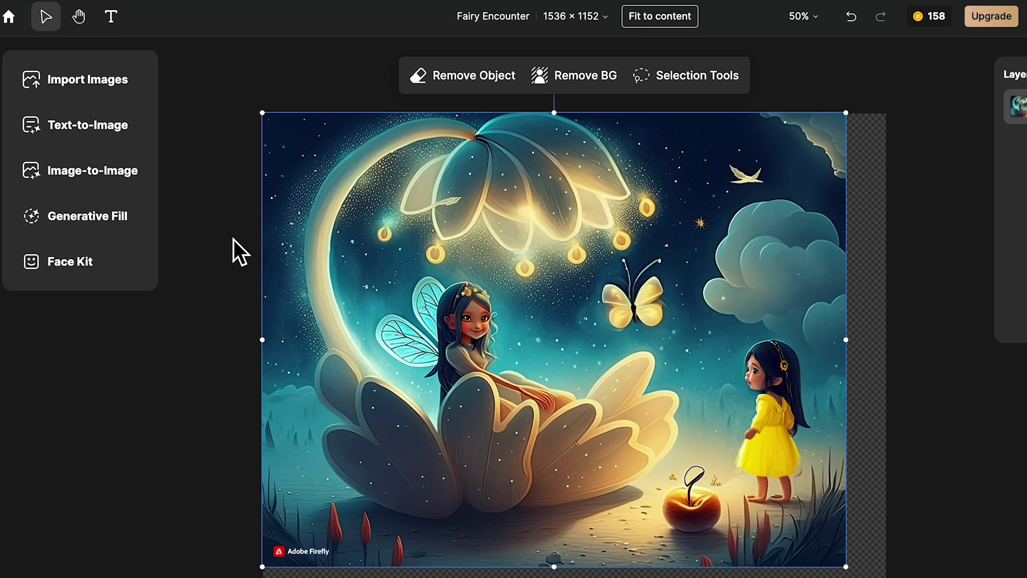
{"action": "left_click", "coordinate": [120, 173]}
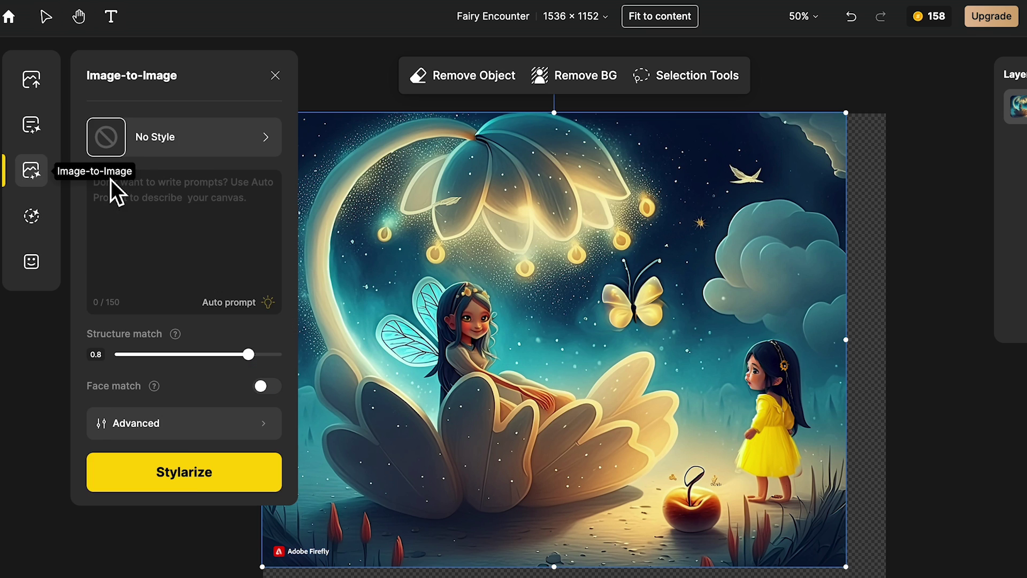
{"action": "left_click", "coordinate": [210, 144]}
{"action": "scroll", "coordinate": [236, 406], "scroll_direction": "down", "scroll_amount": 3}
{"action": "scroll", "coordinate": [236, 410], "scroll_direction": "down", "scroll_amount": 5}
{"action": "left_click", "coordinate": [236, 411]}
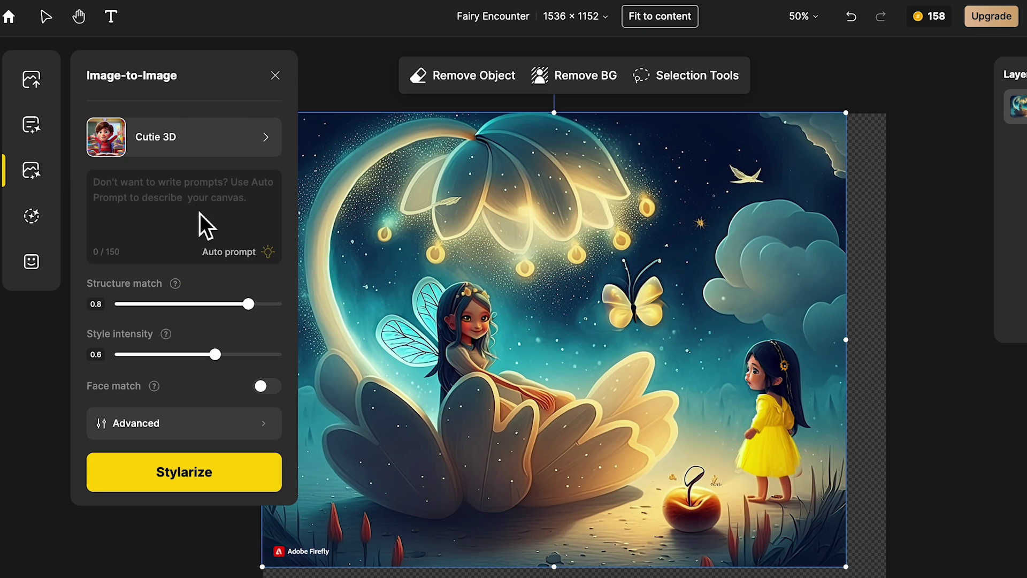
{"action": "left_click_drag", "start_coordinate": [214, 355], "coordinate": [181, 354]}
{"action": "left_click", "coordinate": [197, 468]}
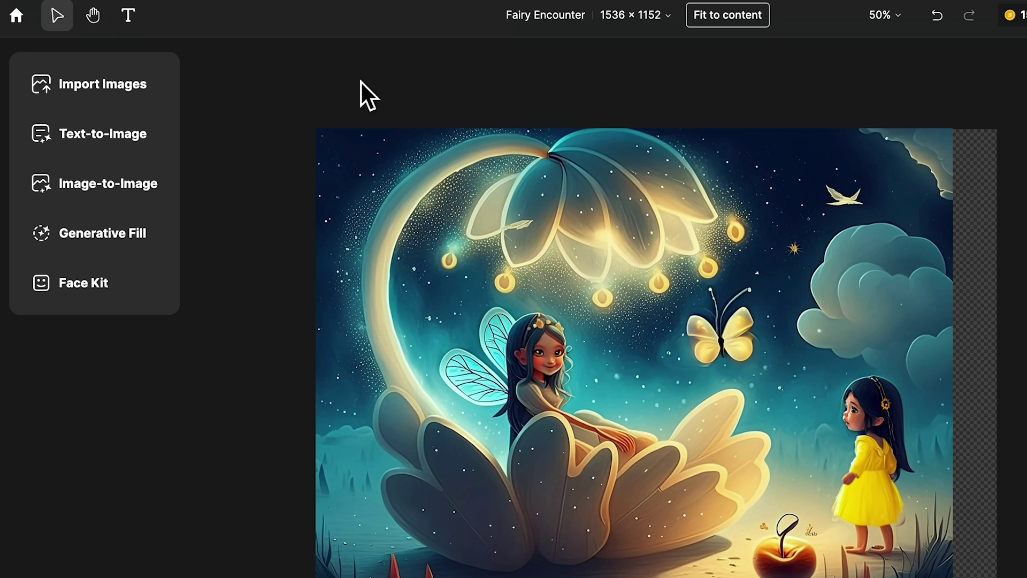
Mask the fairy in Generative Fill and prompt for a Pixar-style glowing fairy
{"action": "left_click", "coordinate": [142, 239]}
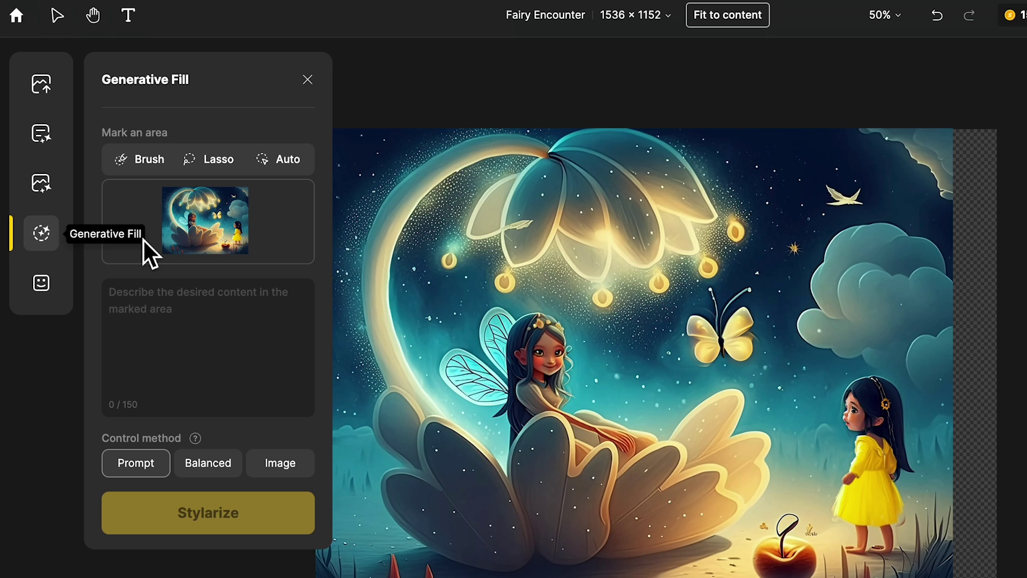
{"action": "left_click", "coordinate": [155, 164]}
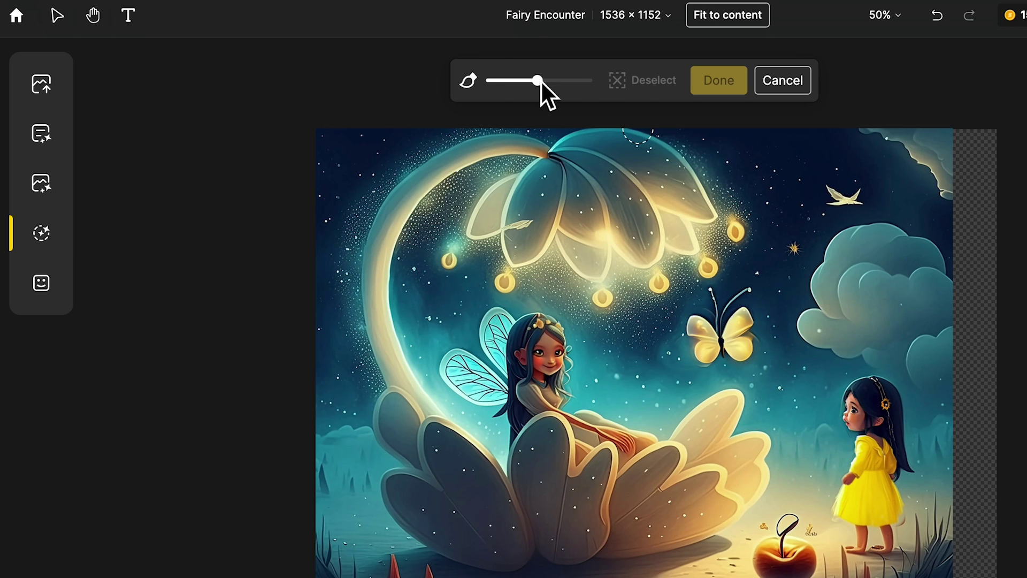
{"action": "left_click_drag", "start_coordinate": [538, 81], "coordinate": [526, 80]}
{"action": "mouse_move", "coordinate": [546, 351]}
{"action": "left_mouse_down"}
{"action": "mouse_move", "coordinate": [540, 335]}
{"action": "mouse_move", "coordinate": [554, 391]}
{"action": "mouse_move", "coordinate": [654, 449]}
{"action": "left_mouse_up"}
{"action": "left_click", "coordinate": [716, 86]}
{"action": "type", "text": "xar style"}
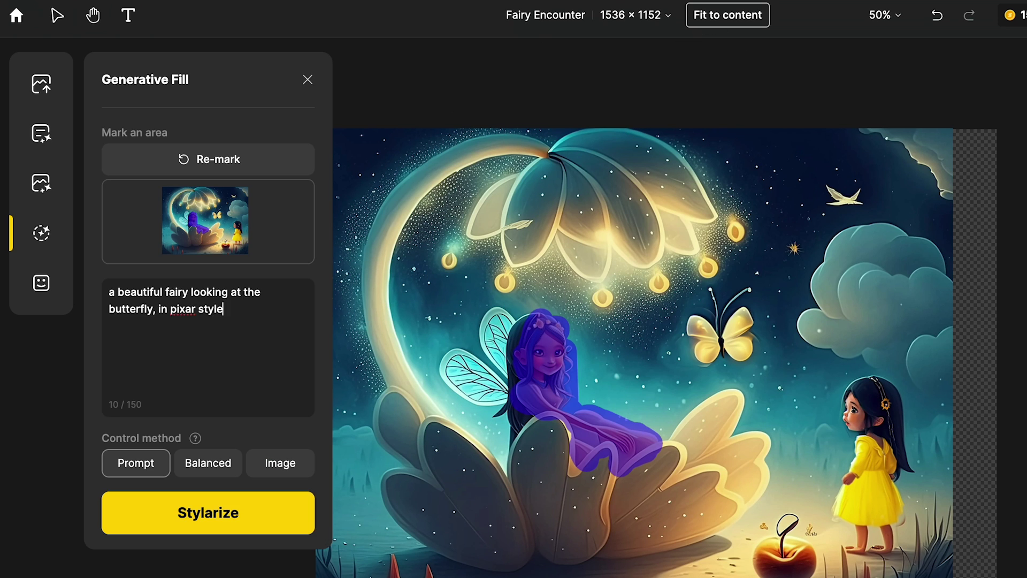
{"action": "left_click", "coordinate": [123, 297]}
{"action": "type", "text": "glowing"}
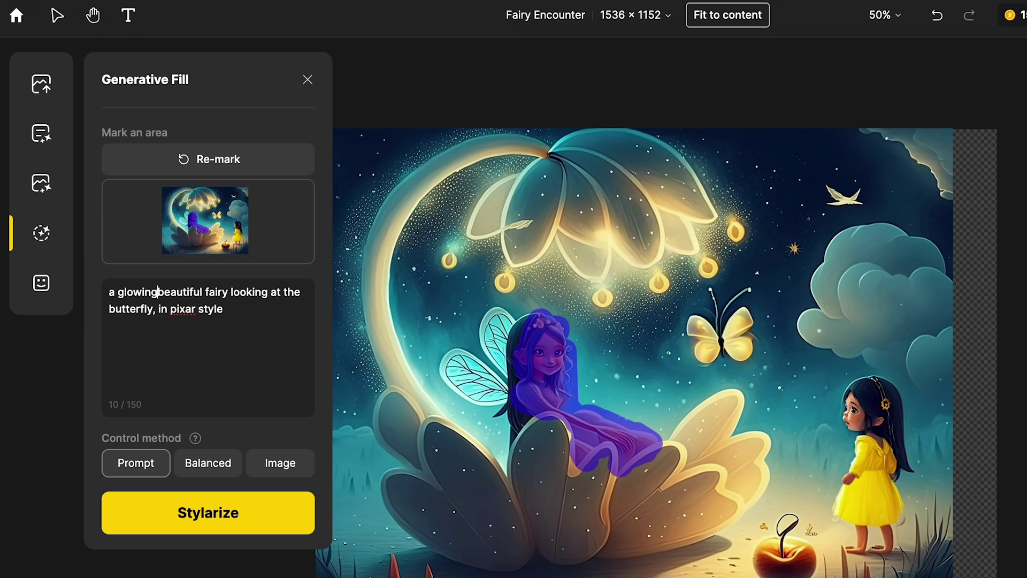
{"action": "type", "text": ","}
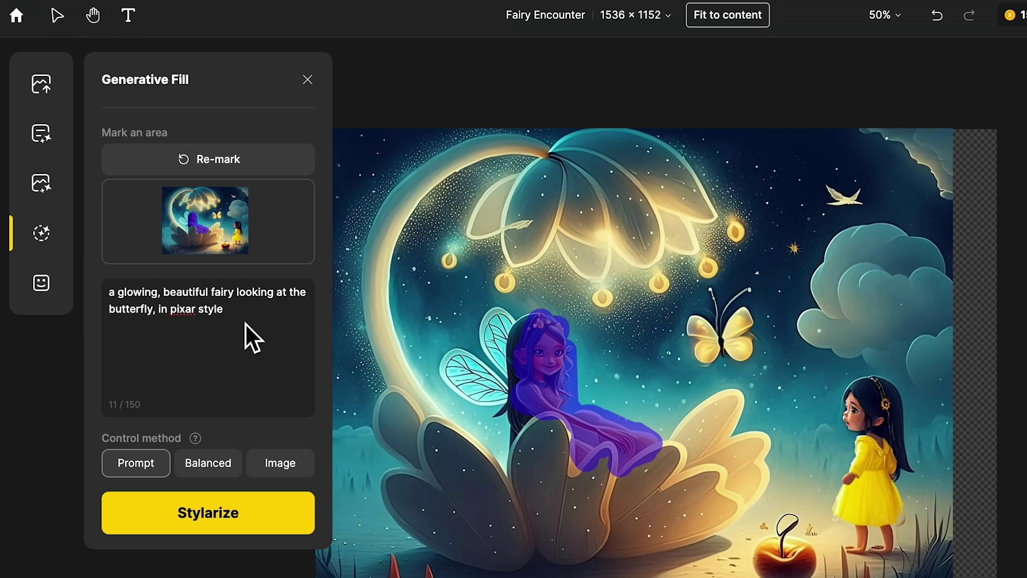
{"action": "left_click", "coordinate": [245, 323]}
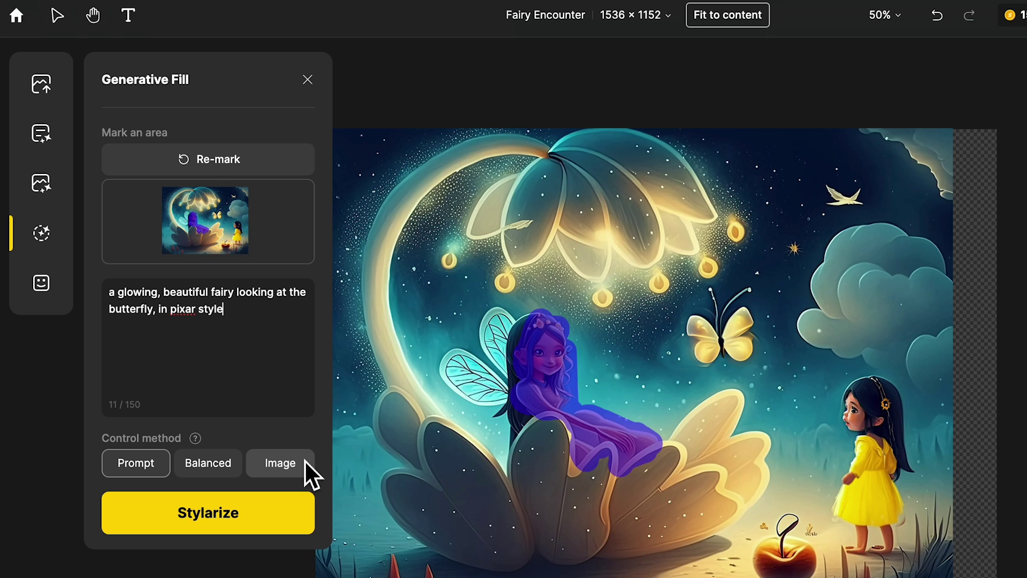
Generate with Balanced control, choose the second-row right fairy, and place it on canvas
{"action": "left_click", "coordinate": [223, 465]}
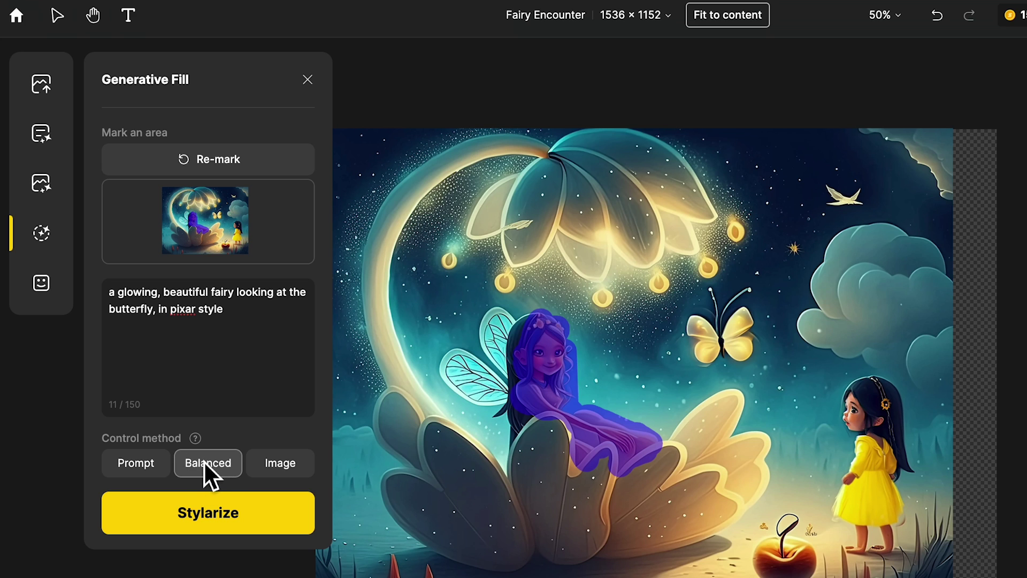
{"action": "left_click", "coordinate": [215, 514]}
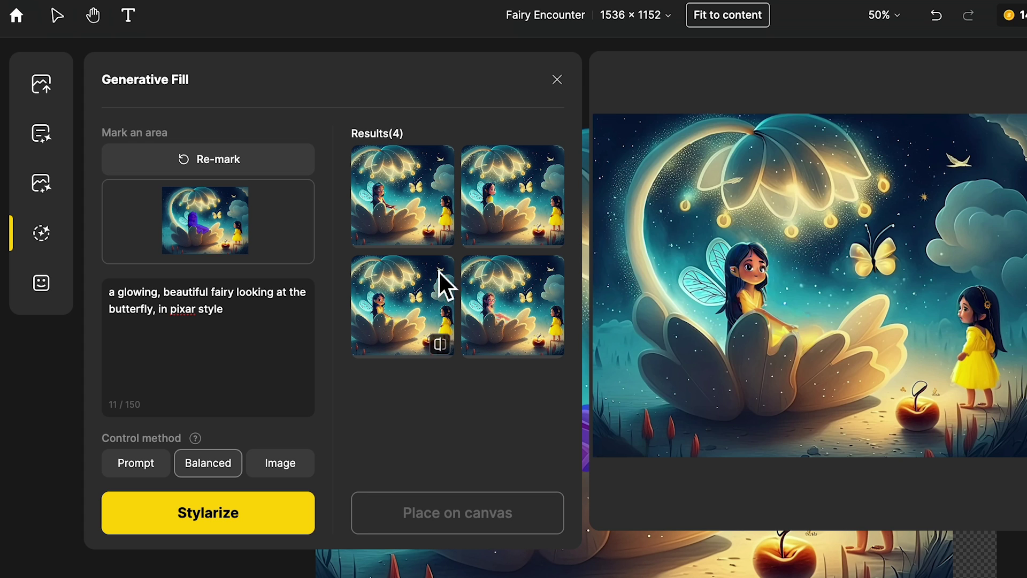
{"action": "mouse_move", "coordinate": [403, 306]}
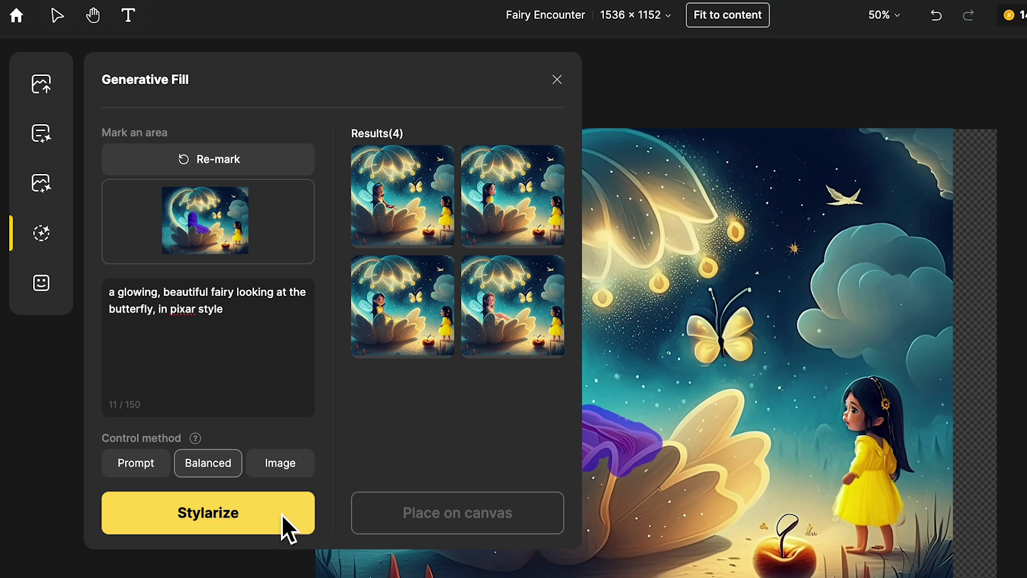
{"action": "left_click", "coordinate": [270, 518]}
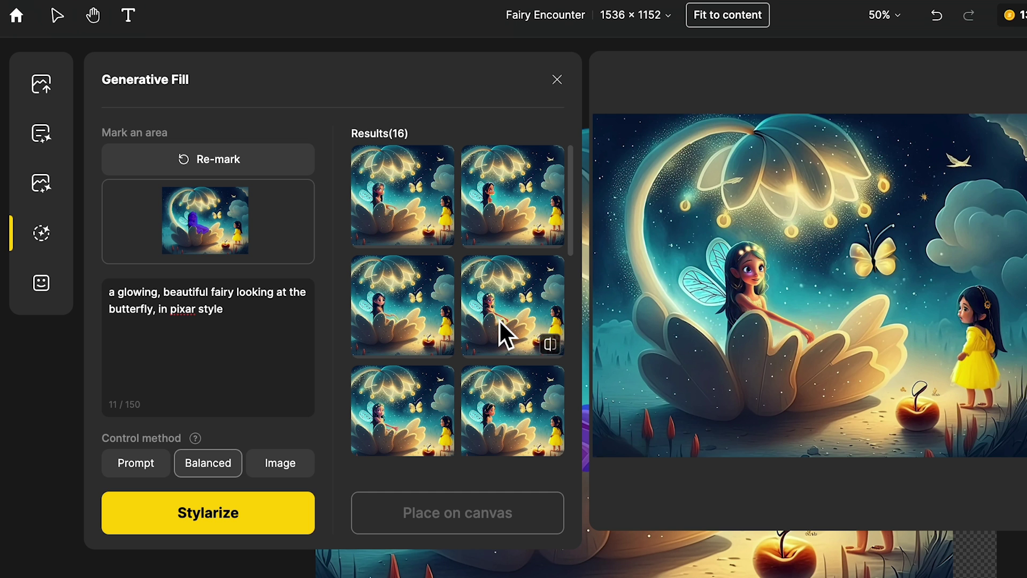
{"action": "left_click", "coordinate": [499, 319]}
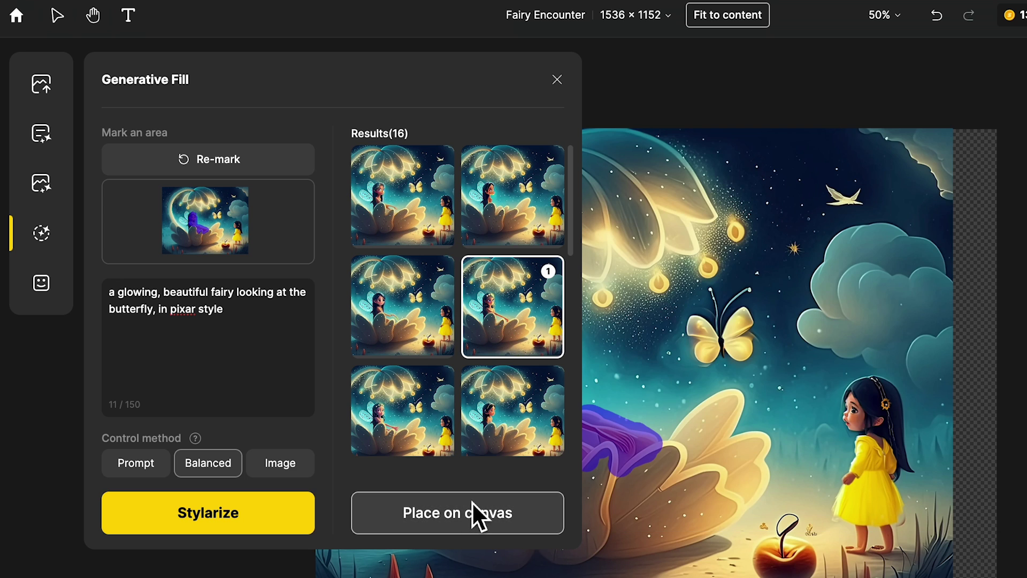
{"action": "left_click", "coordinate": [473, 512]}
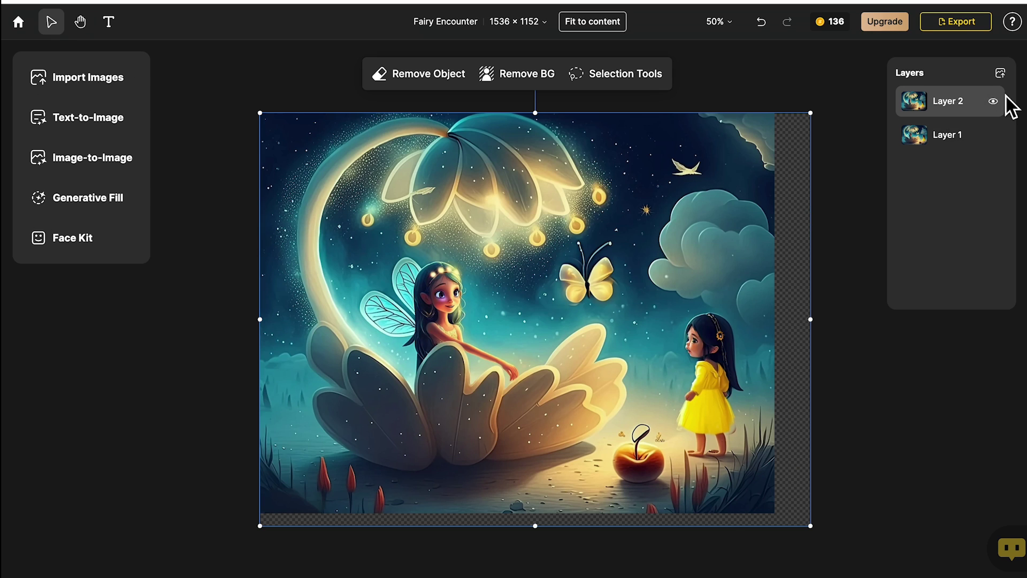
{"action": "mouse_move", "coordinate": [900, 151]}
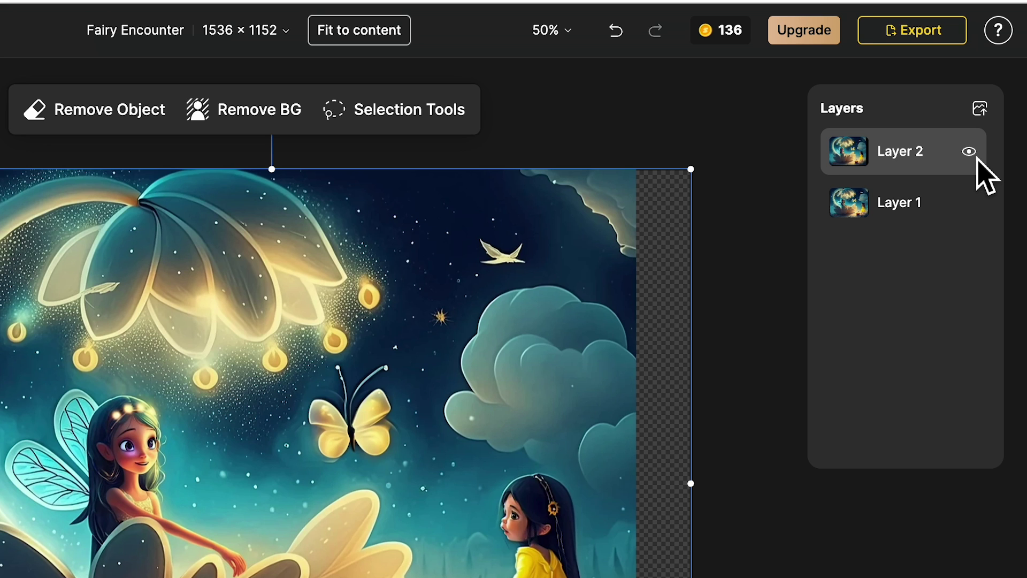
Toggle Layer 2 to compare, then reorder layers so Layer 1 sits above Layer 2
{"action": "left_click", "coordinate": [976, 157]}
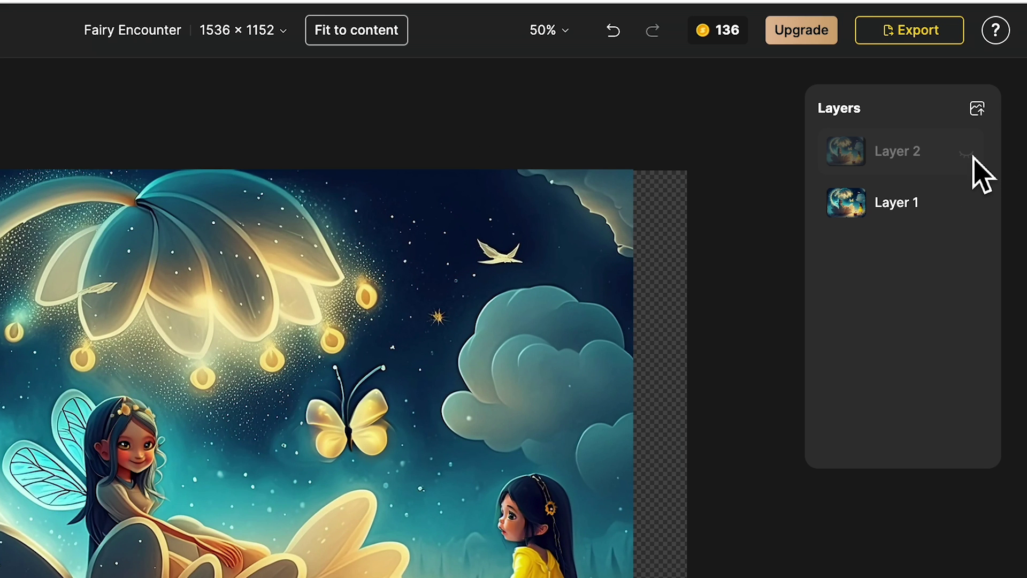
{"action": "left_click", "coordinate": [974, 157]}
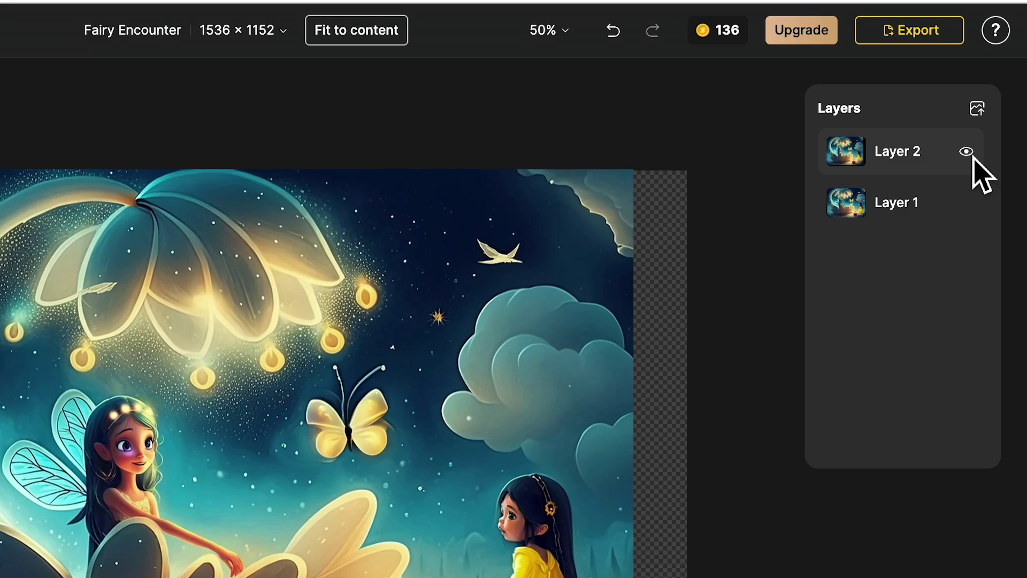
{"action": "right_click", "coordinate": [920, 154]}
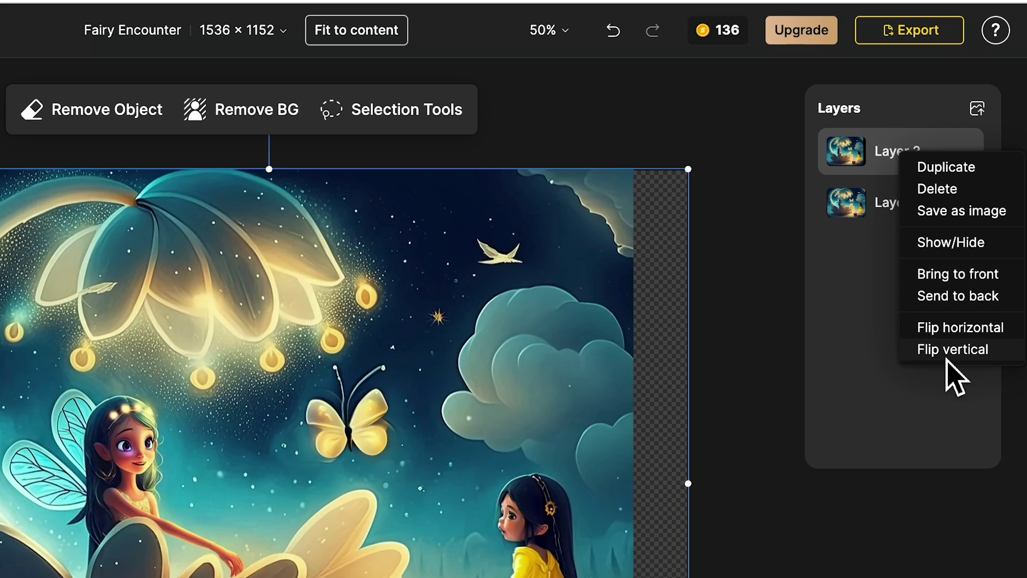
{"action": "left_click", "coordinate": [958, 296]}
{"action": "left_click", "coordinate": [869, 212]}
{"action": "left_click_drag", "start_coordinate": [870, 211], "coordinate": [885, 151]}
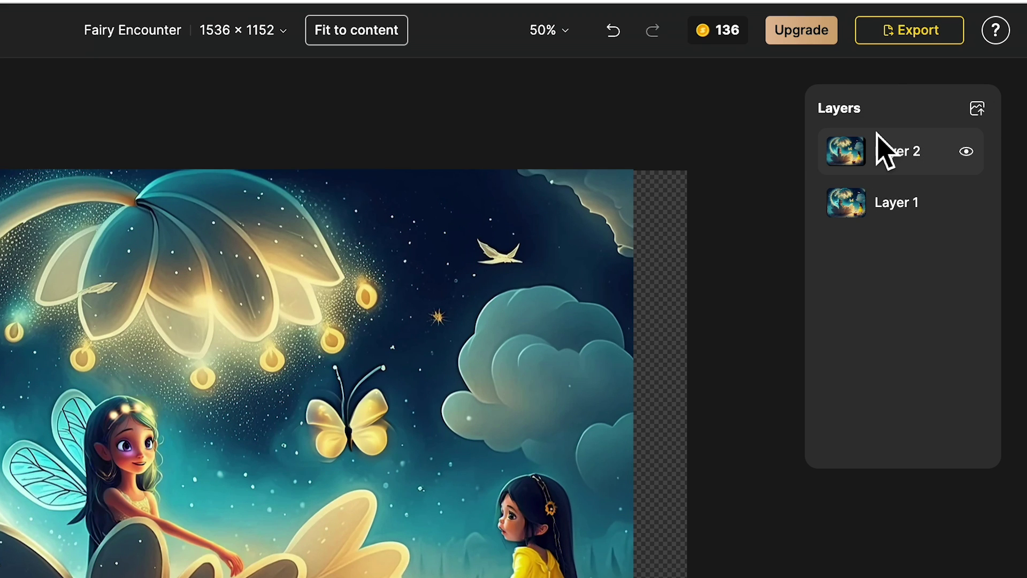
{"action": "mouse_move", "coordinate": [880, 151]}
{"action": "left_mouse_down"}
{"action": "mouse_move", "coordinate": [872, 207]}
{"action": "mouse_move", "coordinate": [883, 230]}
{"action": "left_mouse_up"}
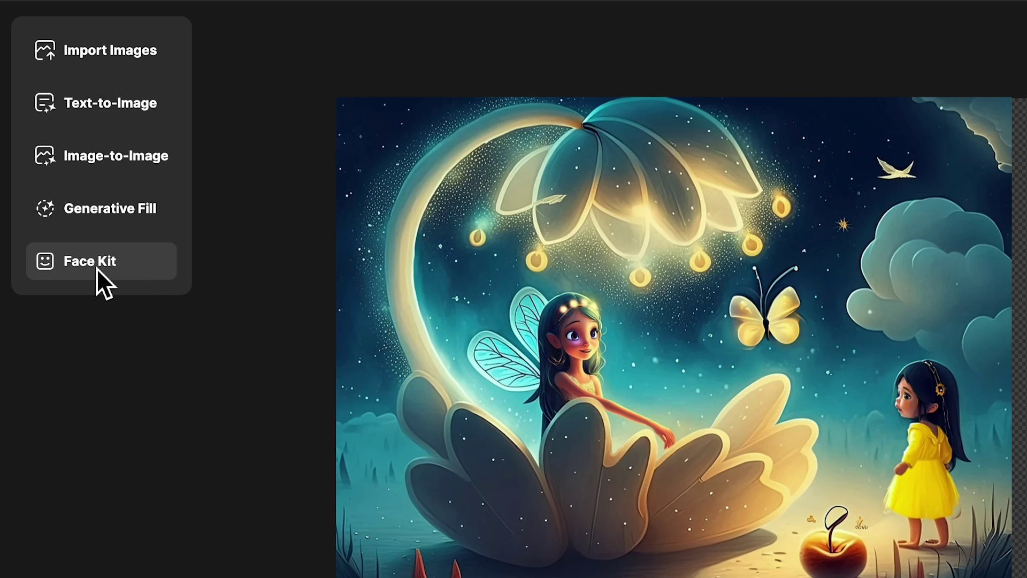
Open Face Kit Repair and mark the yellow-dress girl's face
{"action": "left_click", "coordinate": [96, 269]}
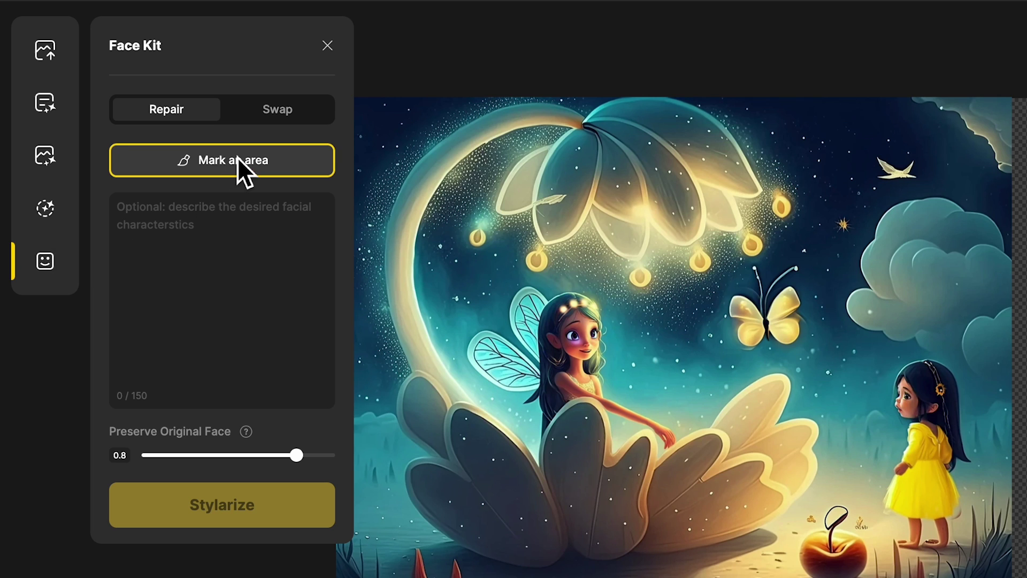
{"action": "left_click", "coordinate": [275, 166]}
{"action": "left_click_drag", "start_coordinate": [909, 399], "coordinate": [916, 413]}
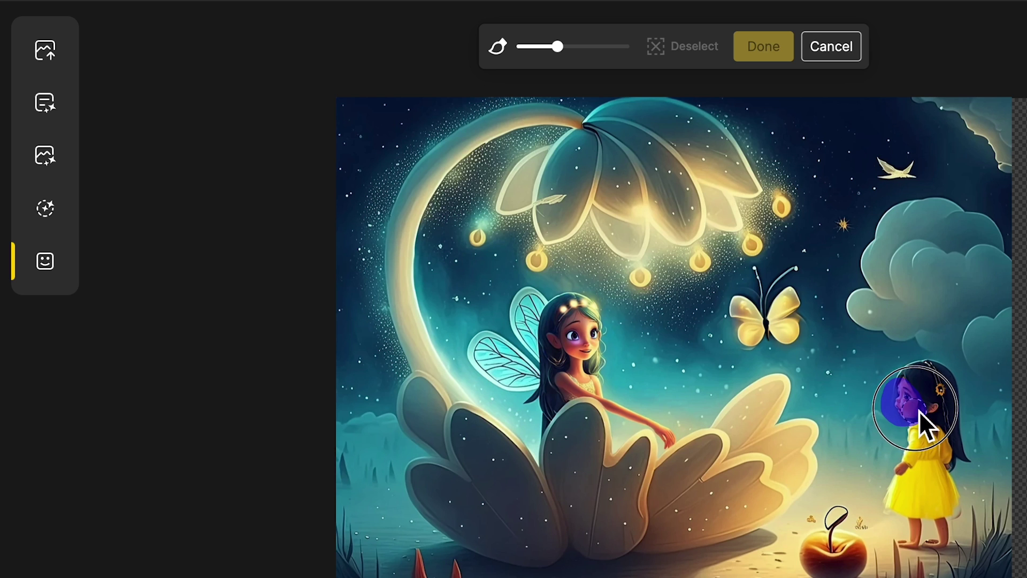
{"action": "left_click_drag", "start_coordinate": [916, 412], "coordinate": [919, 399]}
{"action": "left_click", "coordinate": [779, 54]}
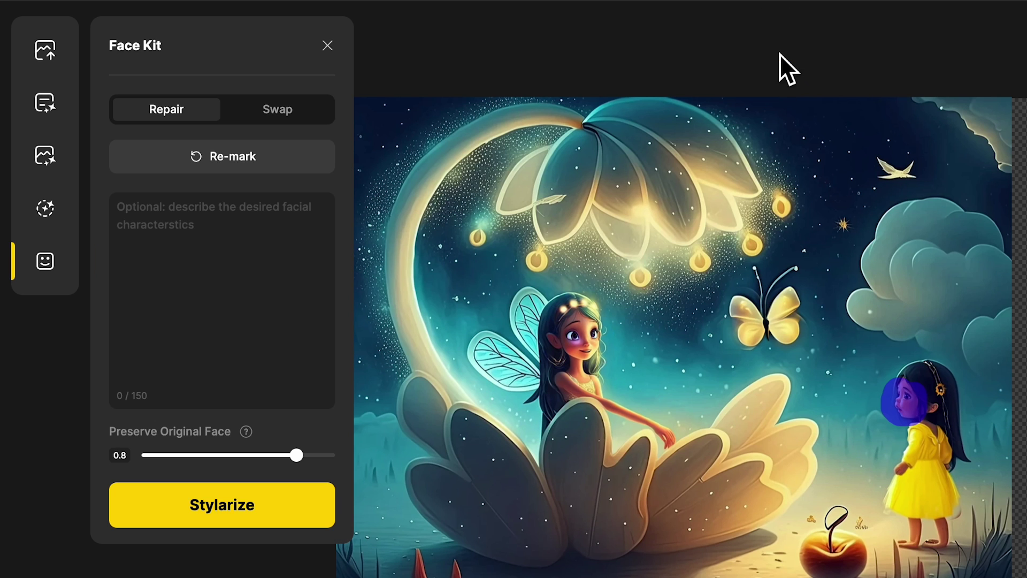
Prompt 'a cute little girl in awe' with Preserve Original Face at 0.2
{"action": "type", "text": "a cute little girl"}
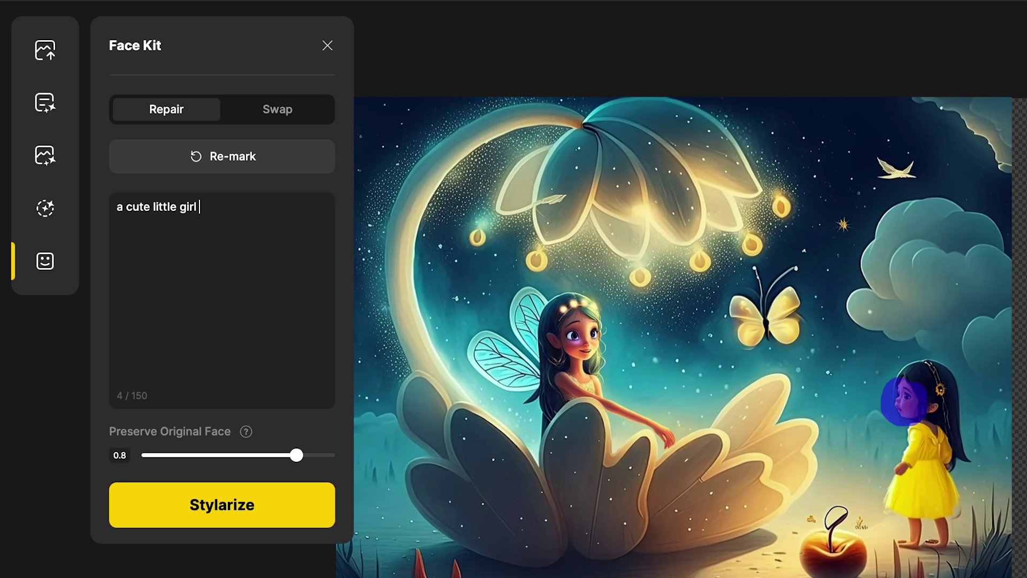
{"action": "type", "text": "wi"}
{"action": "key", "text": "BackSpace"}
{"action": "key", "text": "BackSpace"}
{"action": "type", "text": "in awe"}
{"action": "left_click", "coordinate": [240, 457]}
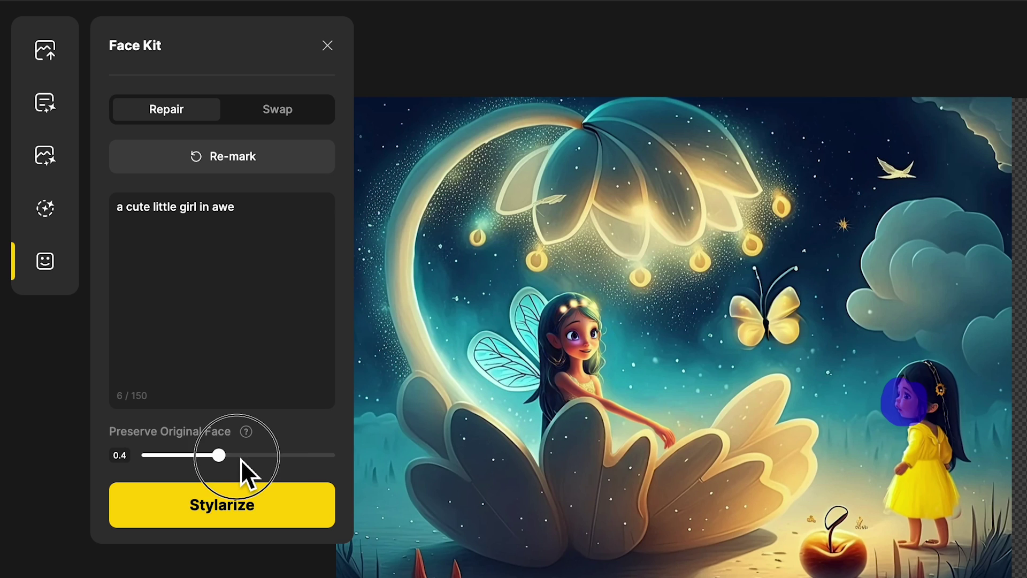
{"action": "left_click", "coordinate": [187, 460]}
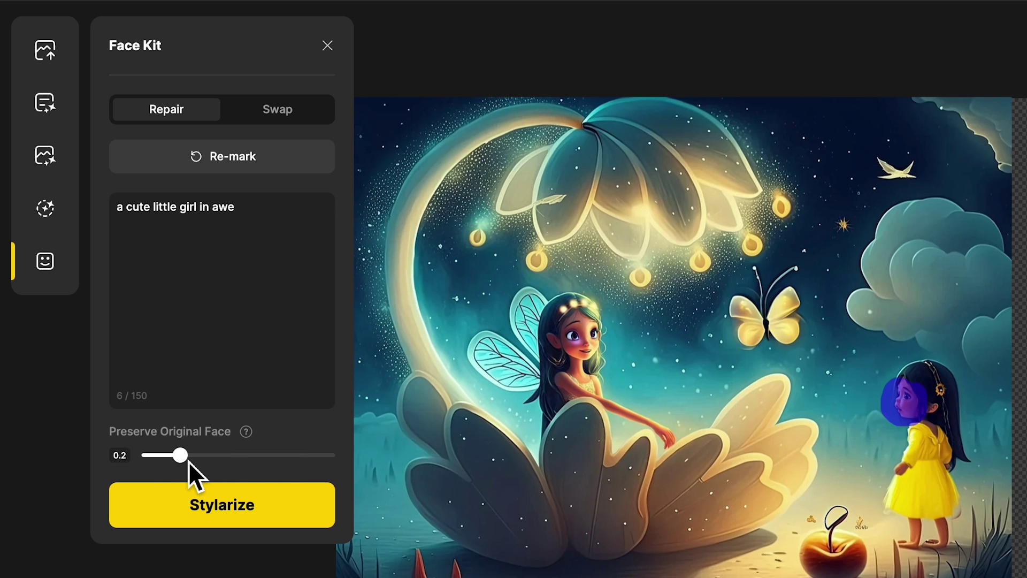
{"action": "left_click", "coordinate": [189, 462]}
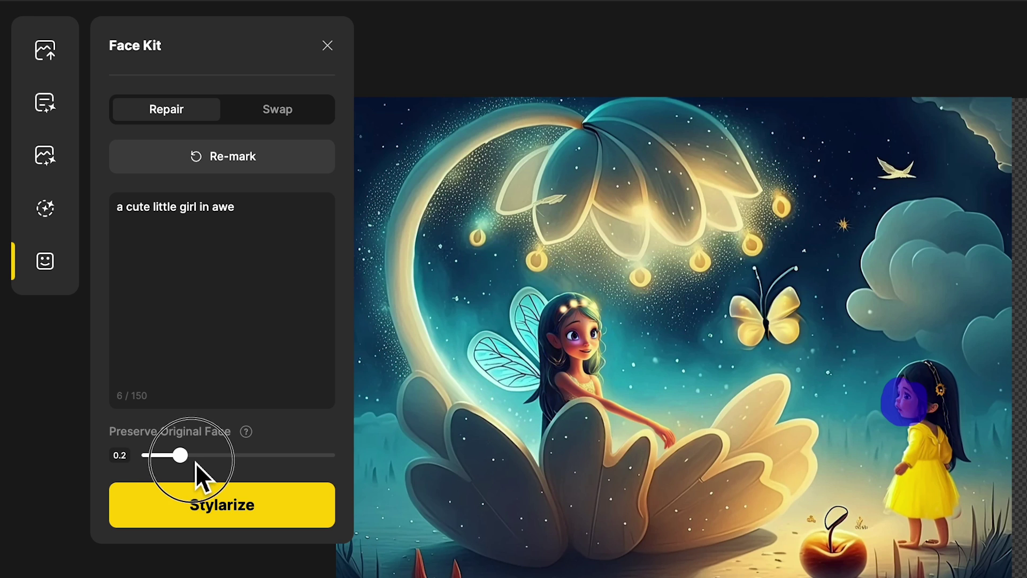
{"action": "left_click", "coordinate": [189, 455]}
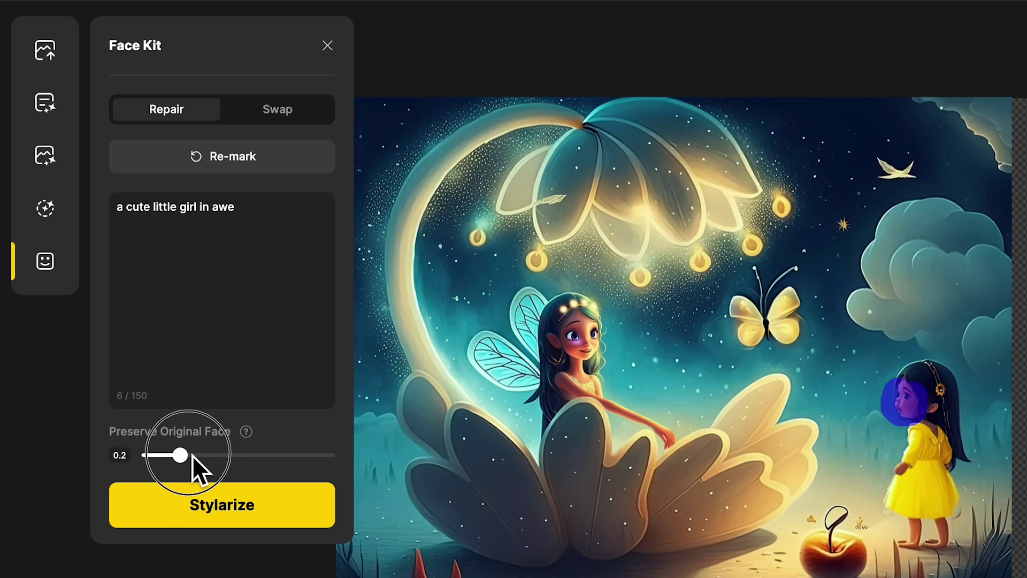
{"action": "mouse_move", "coordinate": [246, 431]}
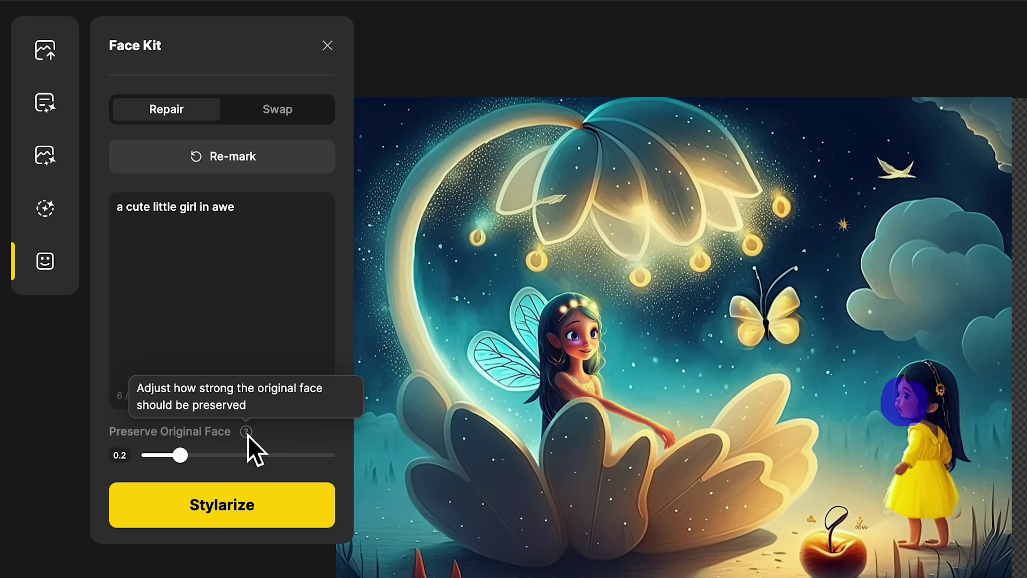
Generate repaired faces, choose the second-row left result, and place it on canvas
{"action": "left_click", "coordinate": [222, 511]}
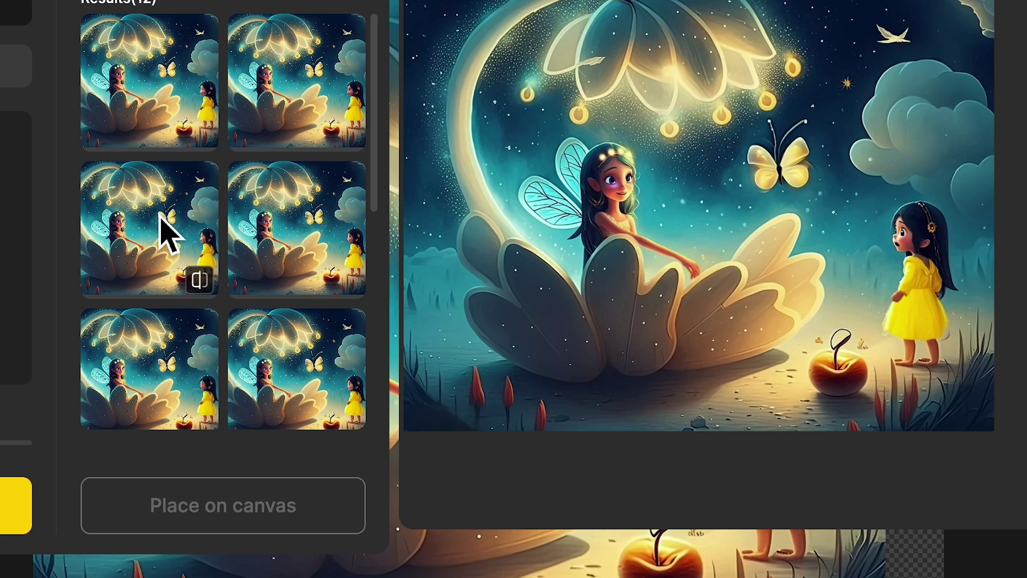
{"action": "left_click", "coordinate": [167, 232]}
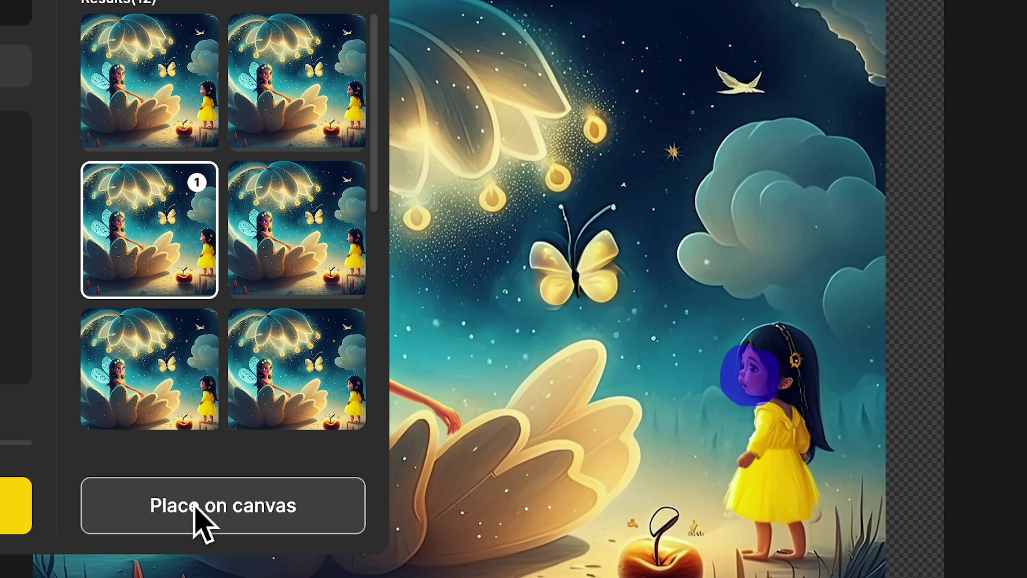
{"action": "left_click", "coordinate": [195, 506]}
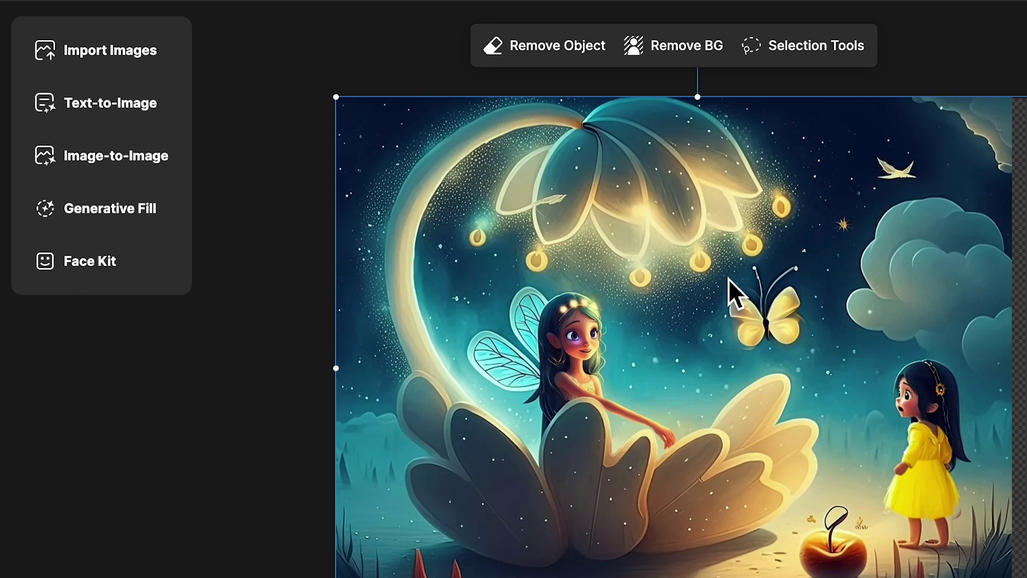
Target the yellow-dress girl's face in Face Kit Swap and generate cartoon face-swap results
{"action": "left_click", "coordinate": [93, 267]}
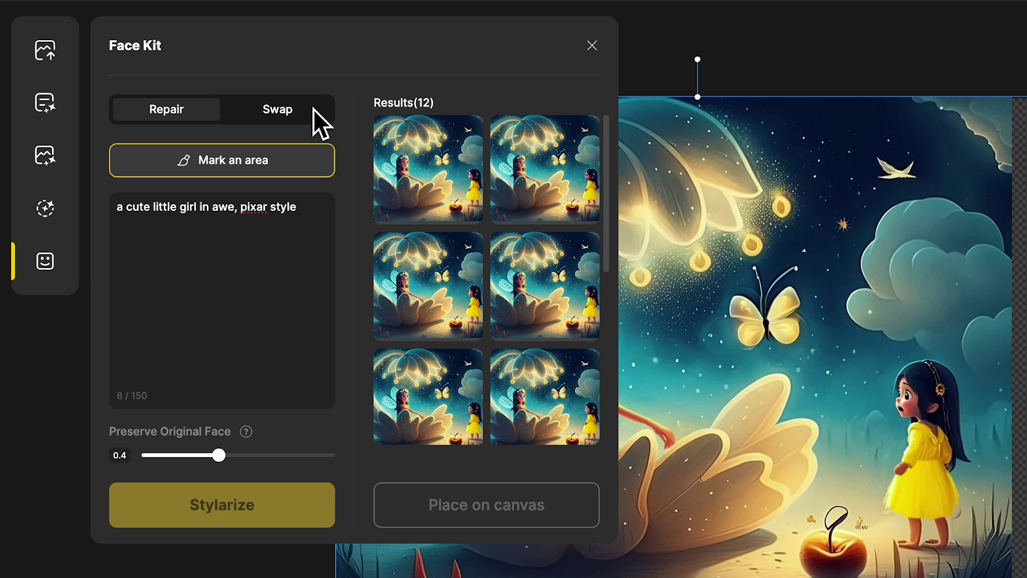
{"action": "left_click", "coordinate": [303, 119]}
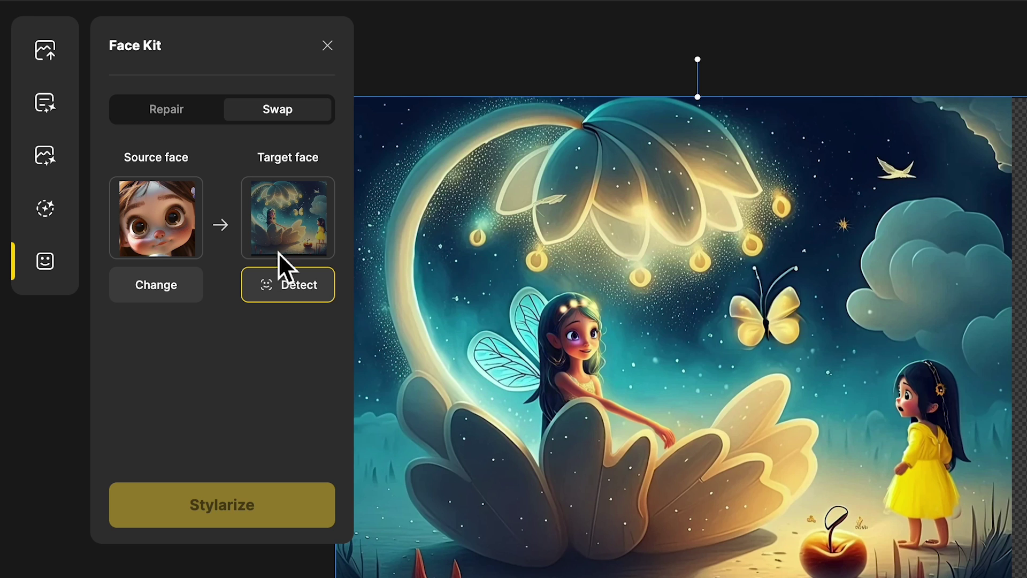
{"action": "left_click", "coordinate": [284, 286]}
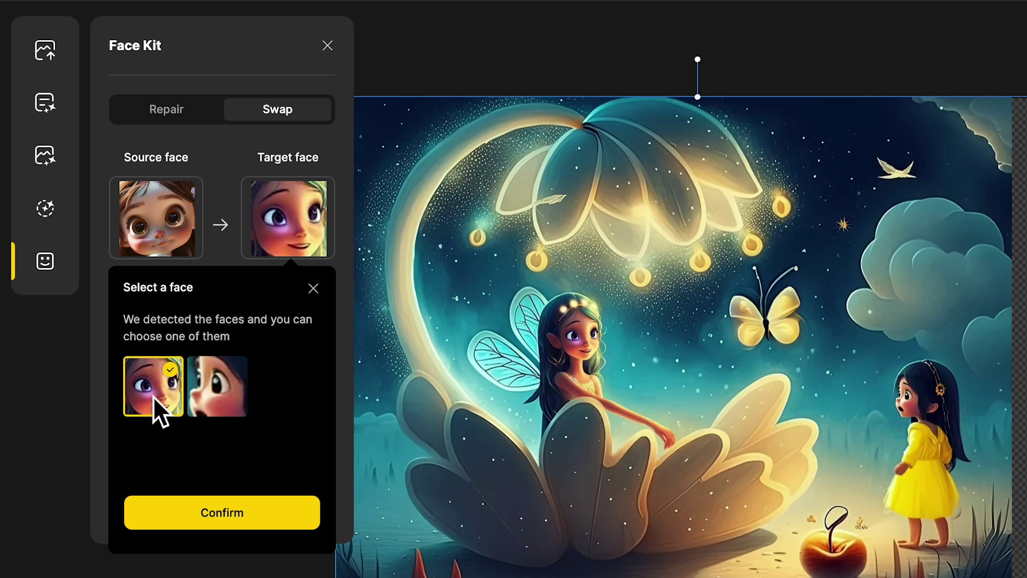
{"action": "left_click", "coordinate": [229, 401]}
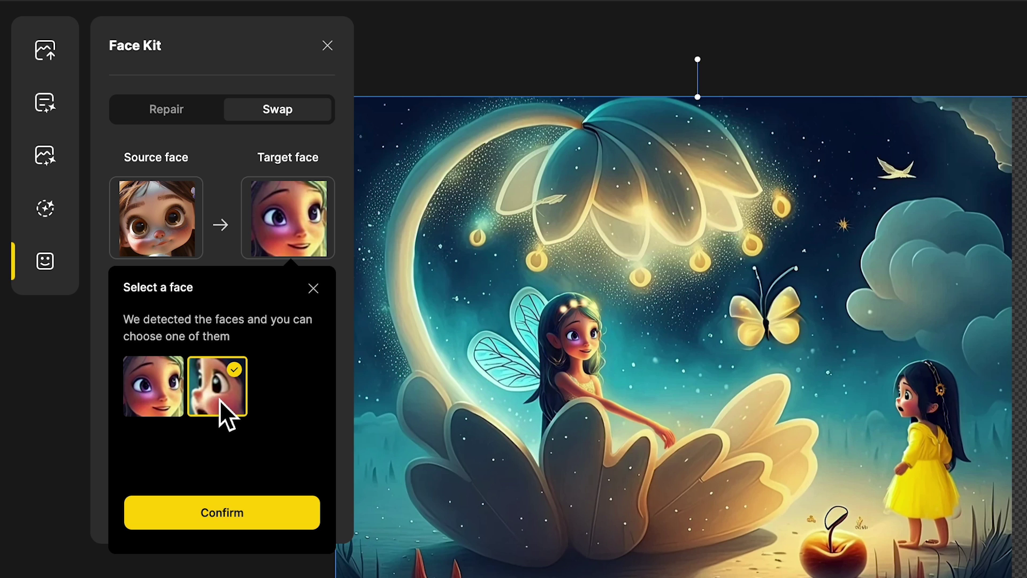
{"action": "left_click", "coordinate": [236, 514]}
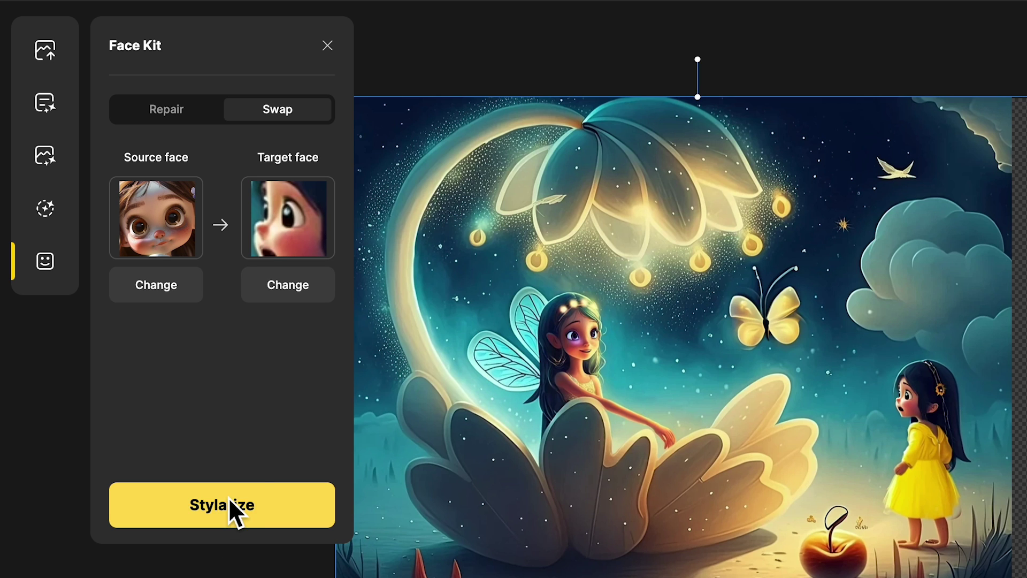
{"action": "left_click", "coordinate": [231, 505]}
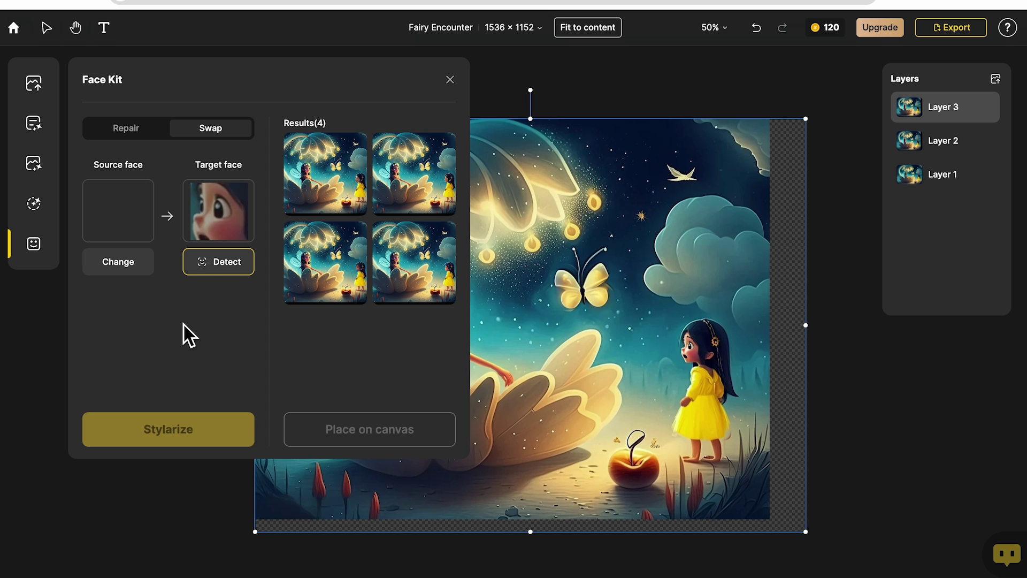
Re-detect faces and confirm the yellow-dress girl as the target for more swaps
{"action": "left_click", "coordinate": [213, 265]}
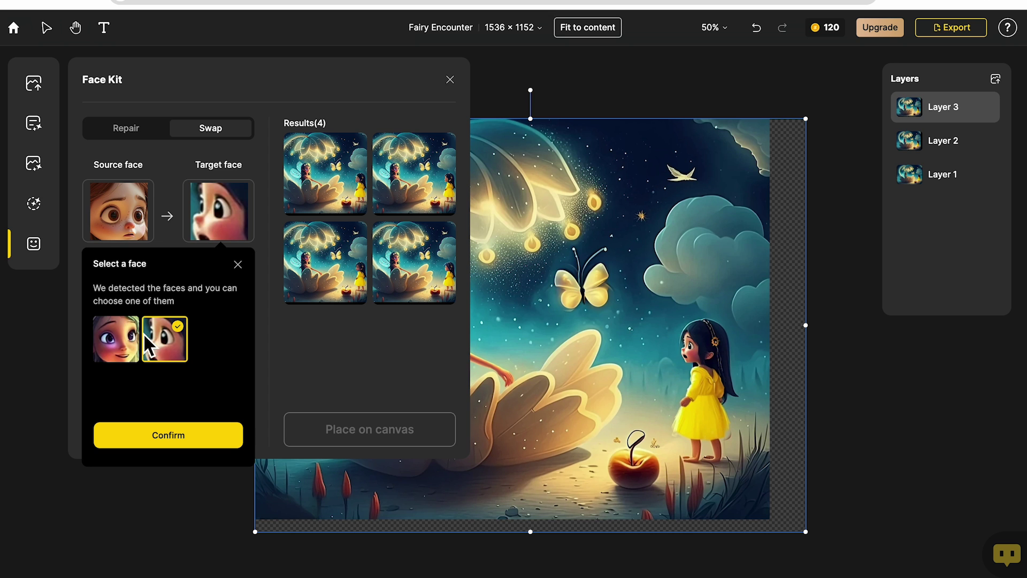
{"action": "left_click", "coordinate": [166, 337]}
{"action": "left_click", "coordinate": [179, 436]}
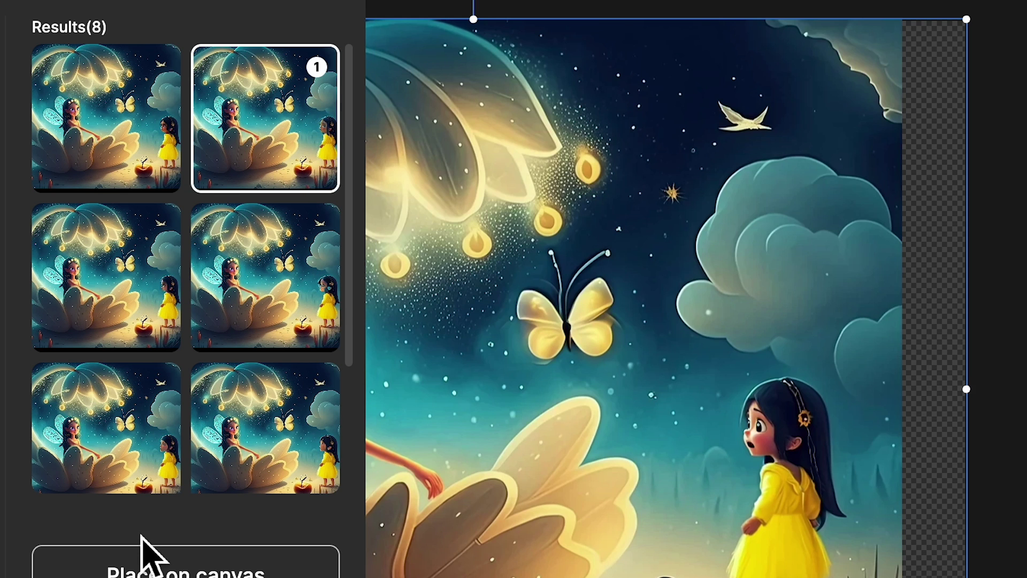
Place the selected face-swap variant onto the Stylar AI canvas
{"action": "left_click", "coordinate": [185, 569]}
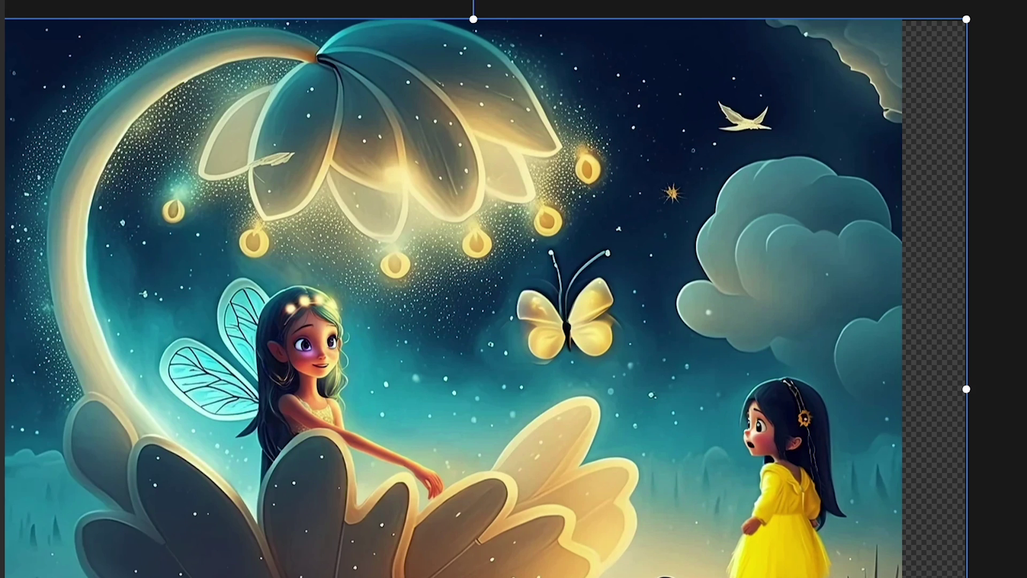